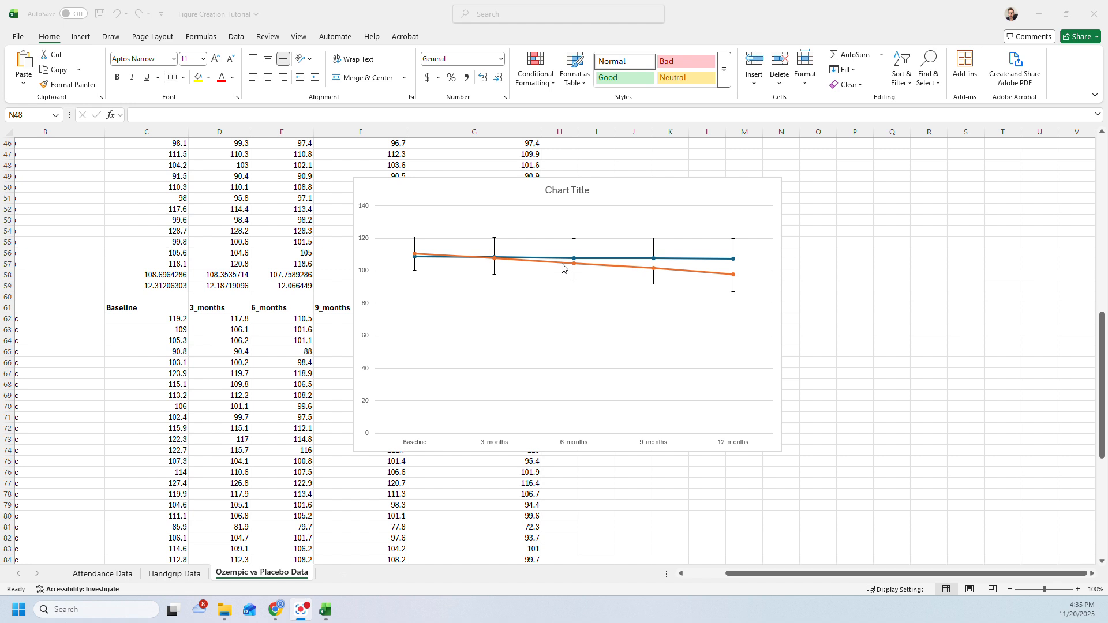
- Move the line chart closer to the Placebo and Ozempic data columns and delete its chart title
click(556, 198)
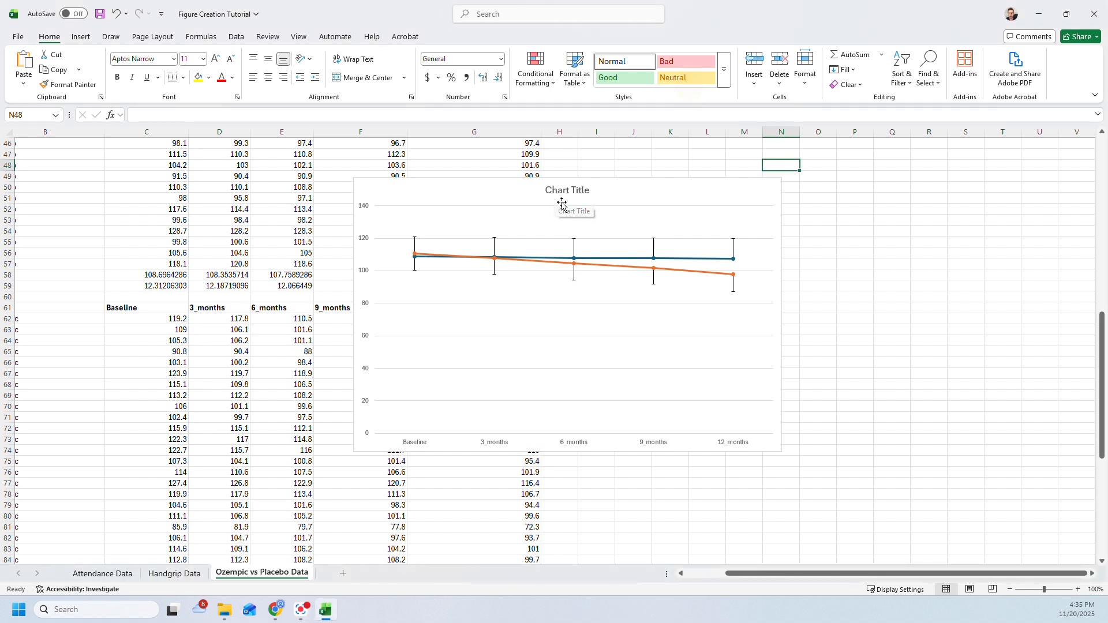
scroll(573, 216, up, 2)
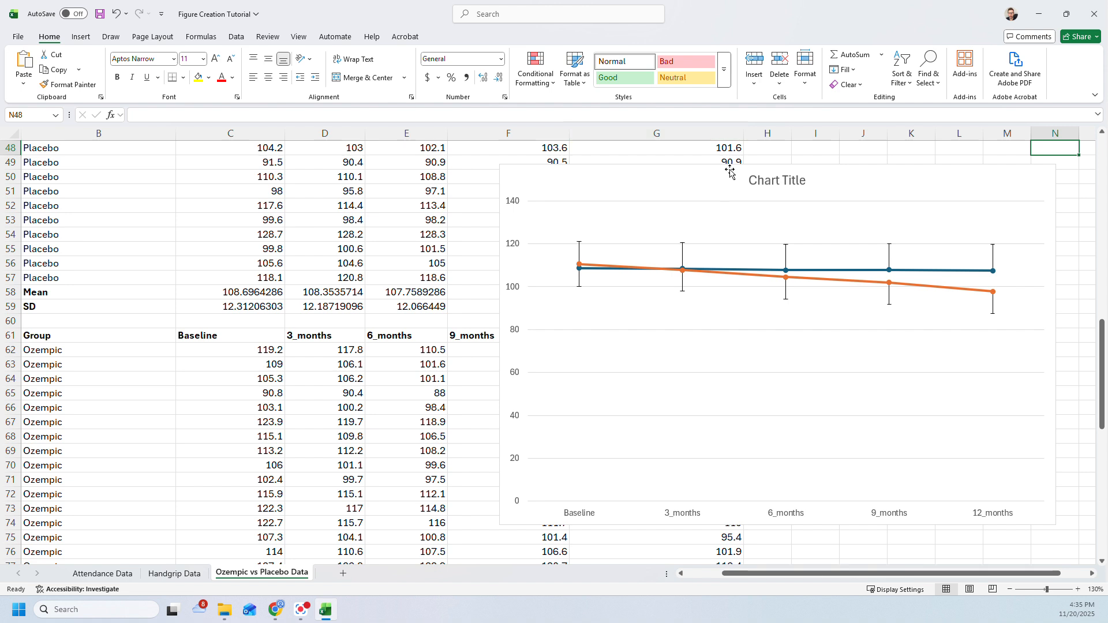
click(576, 170)
drag(576, 171, 509, 157)
click(557, 176)
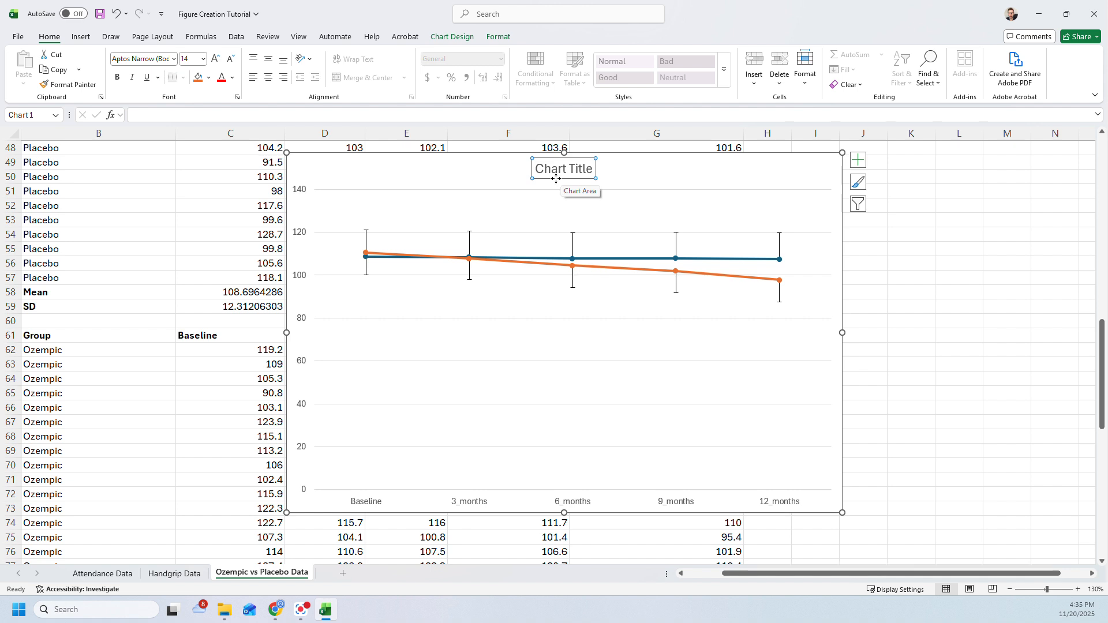
right_click(555, 179)
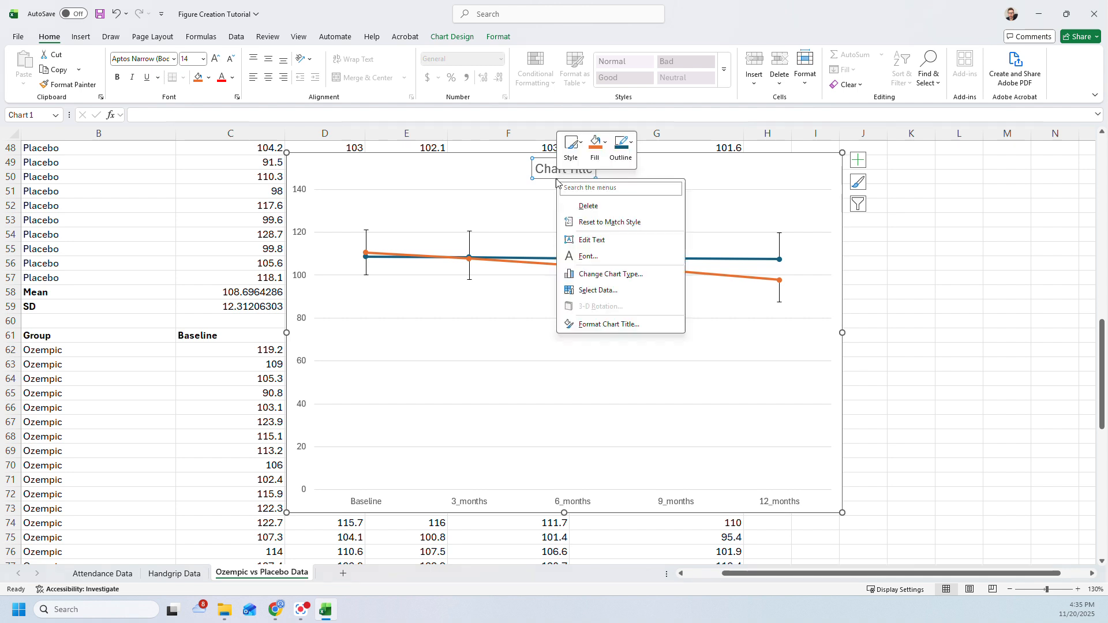
click(588, 206)
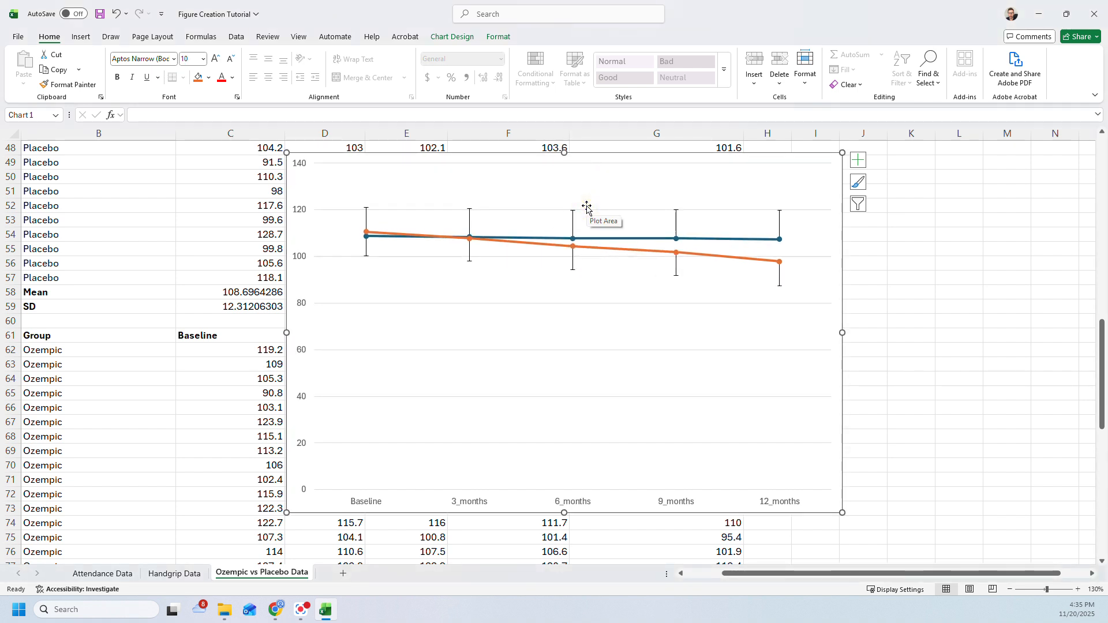
- Delete the horizontal gridlines from the chart's plot area
click(535, 354)
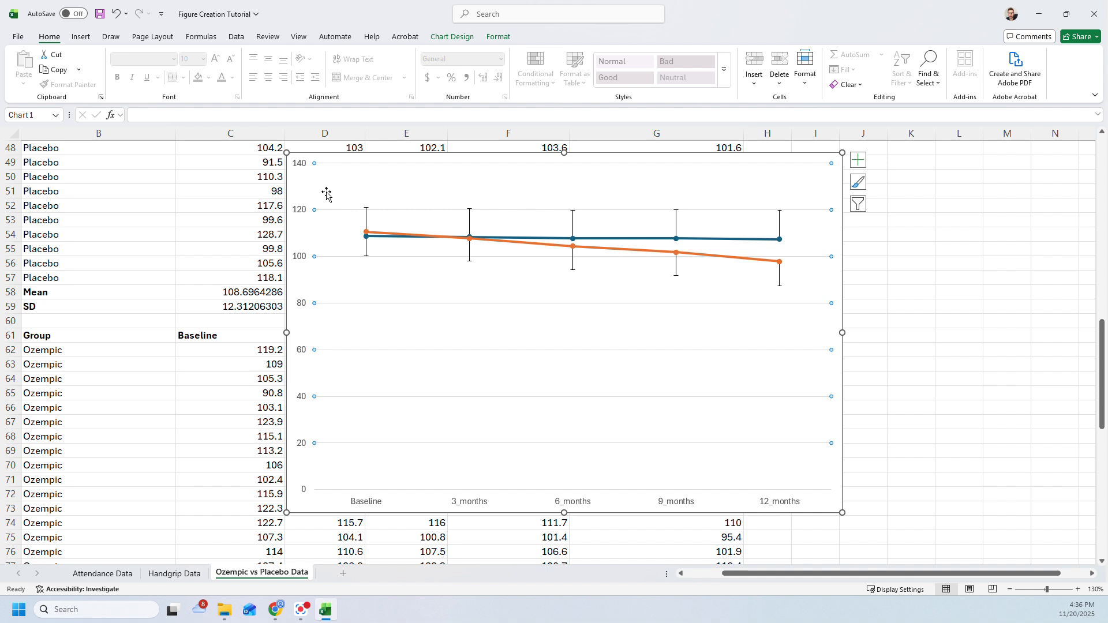
right_click(413, 307)
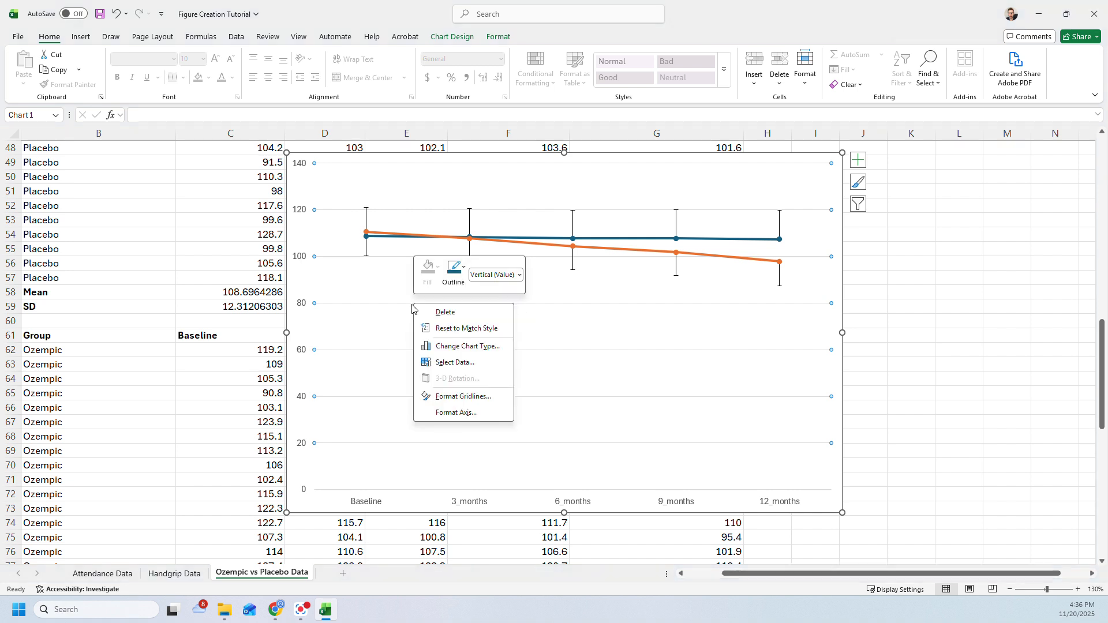
click(440, 313)
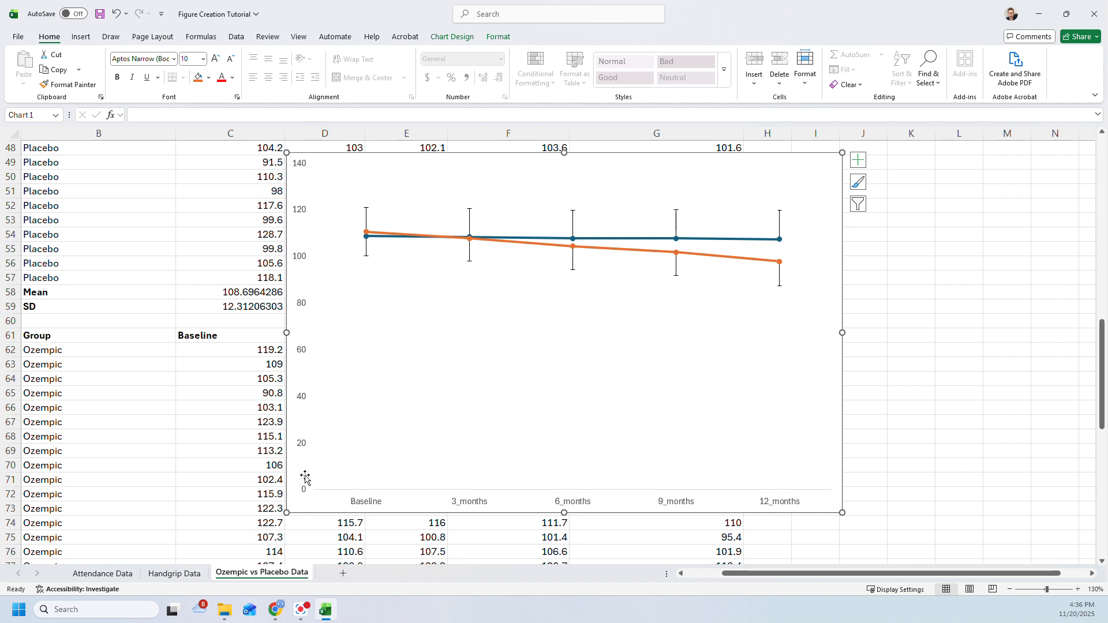
- Apply the Subtle Line - Dark 1 shape style to the chart's vertical value axis and horizontal category axis
click(301, 261)
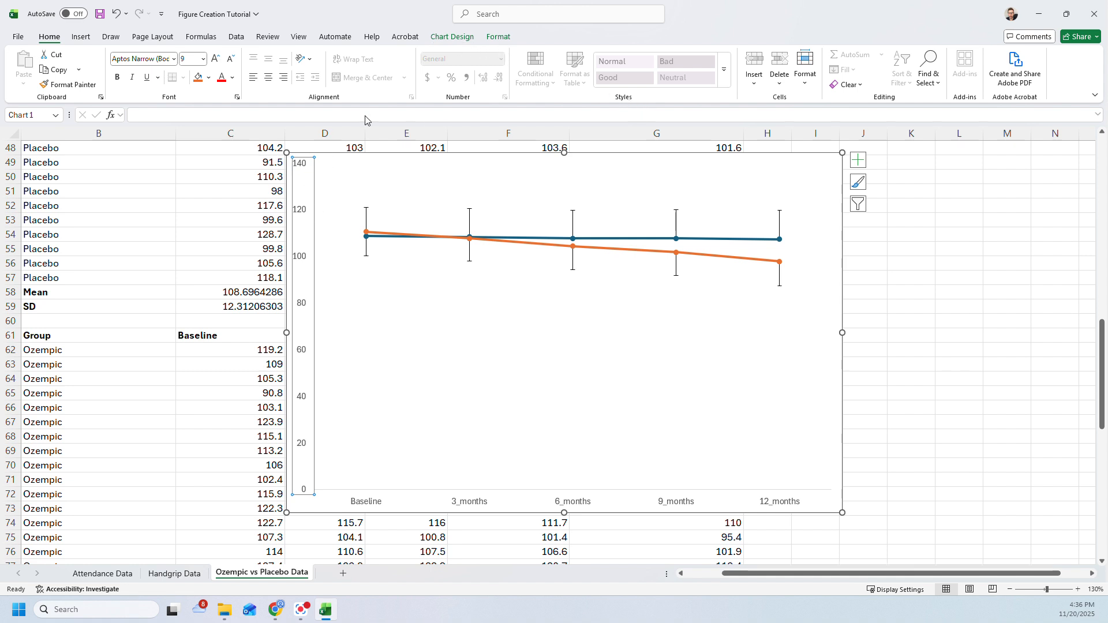
click(497, 37)
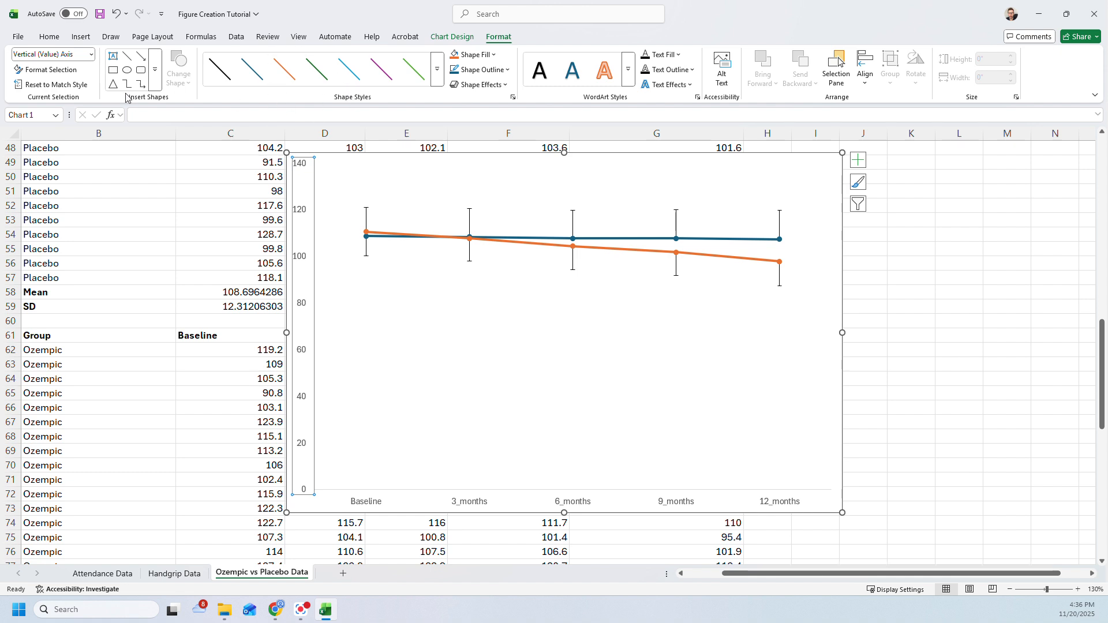
click(55, 70)
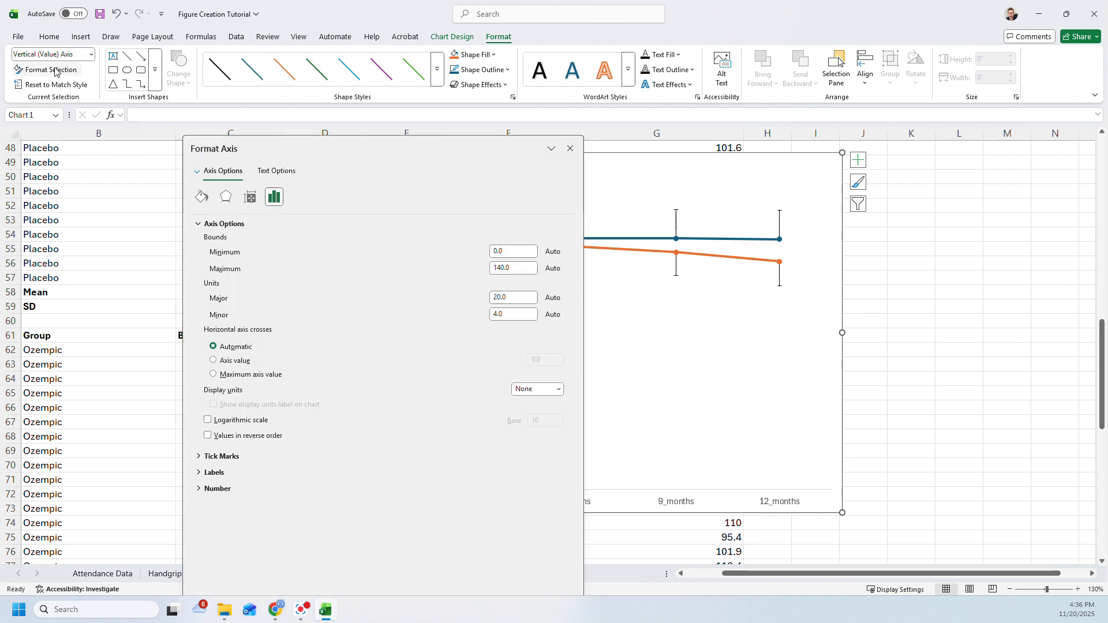
drag(376, 148, 916, 100)
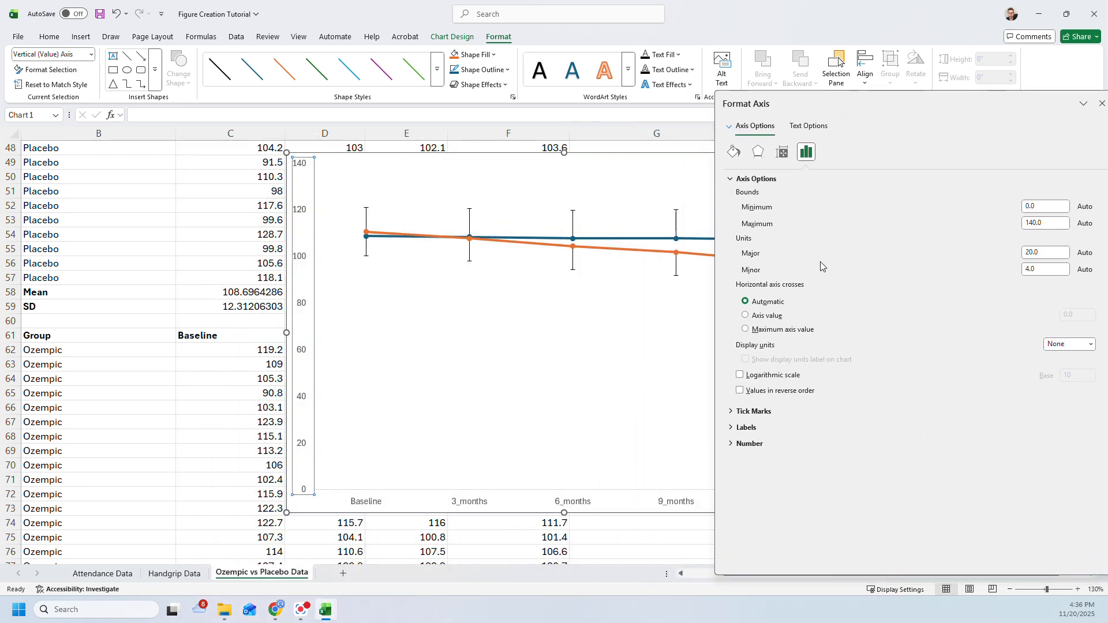
drag(416, 152, 267, 148)
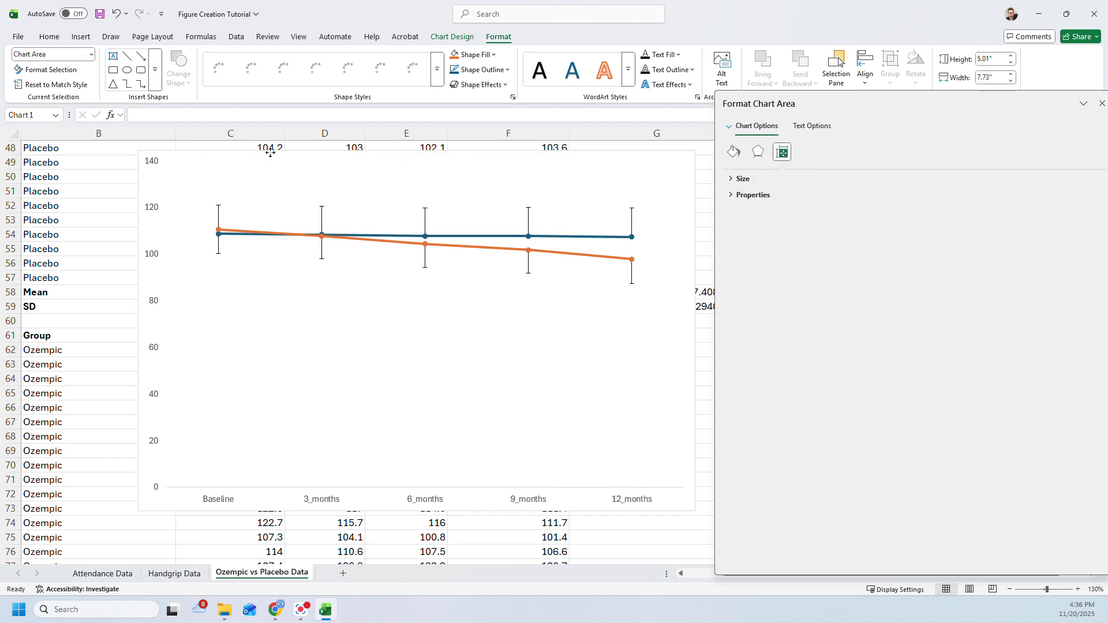
click(149, 208)
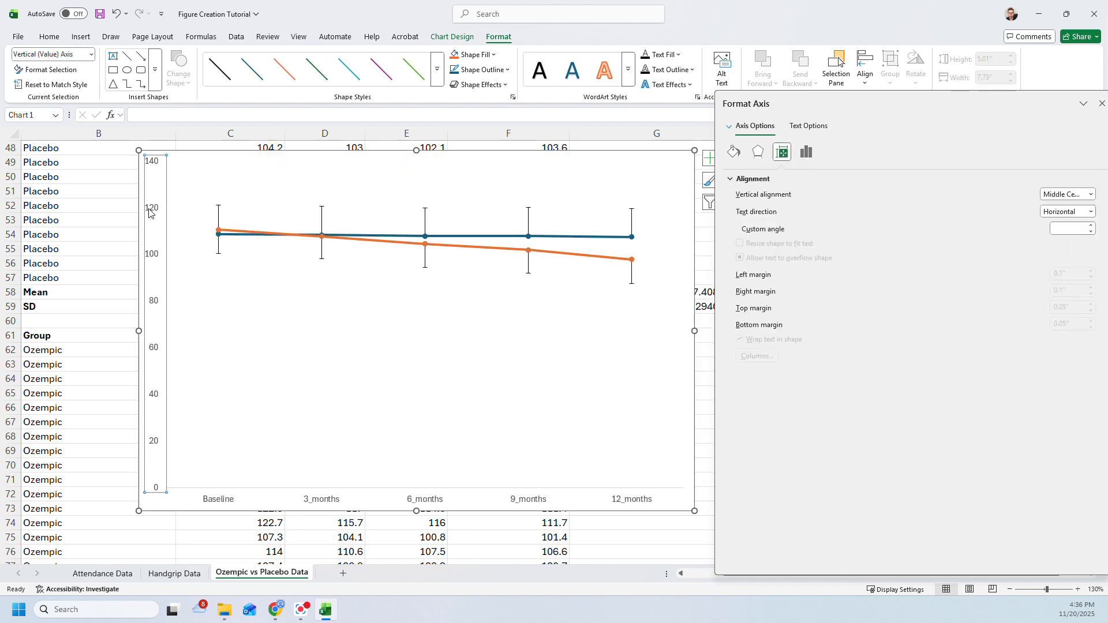
click(220, 77)
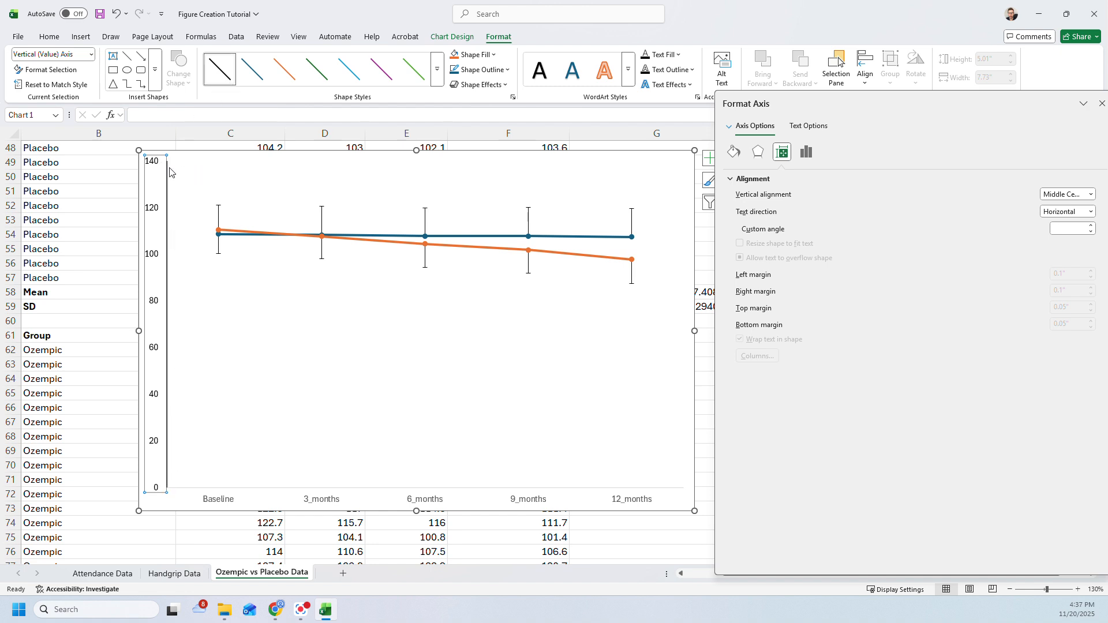
click(211, 498)
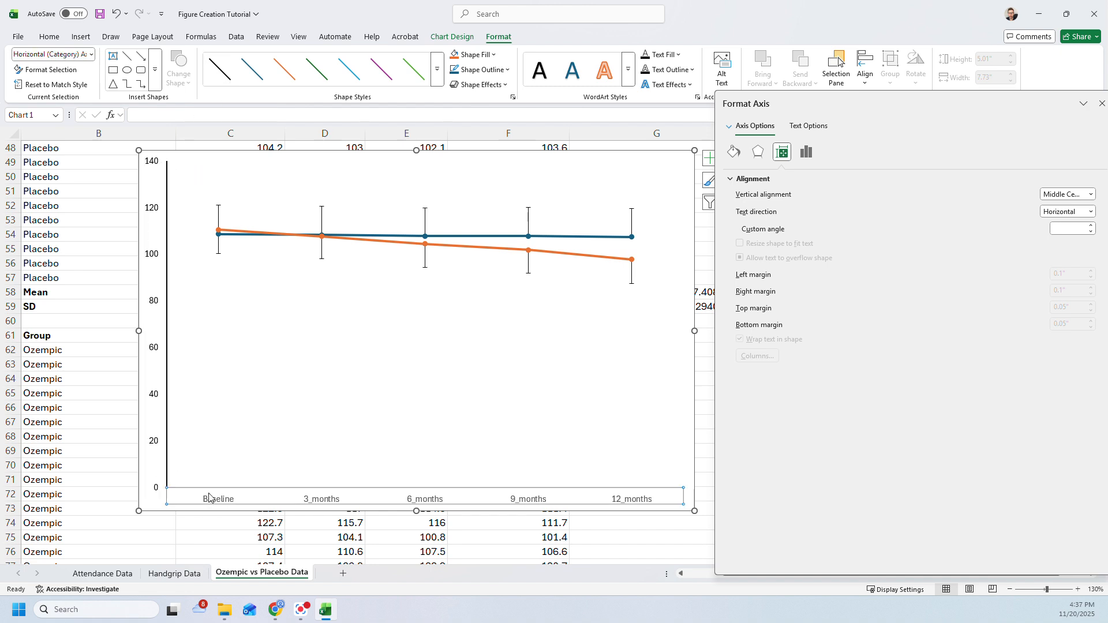
click(220, 77)
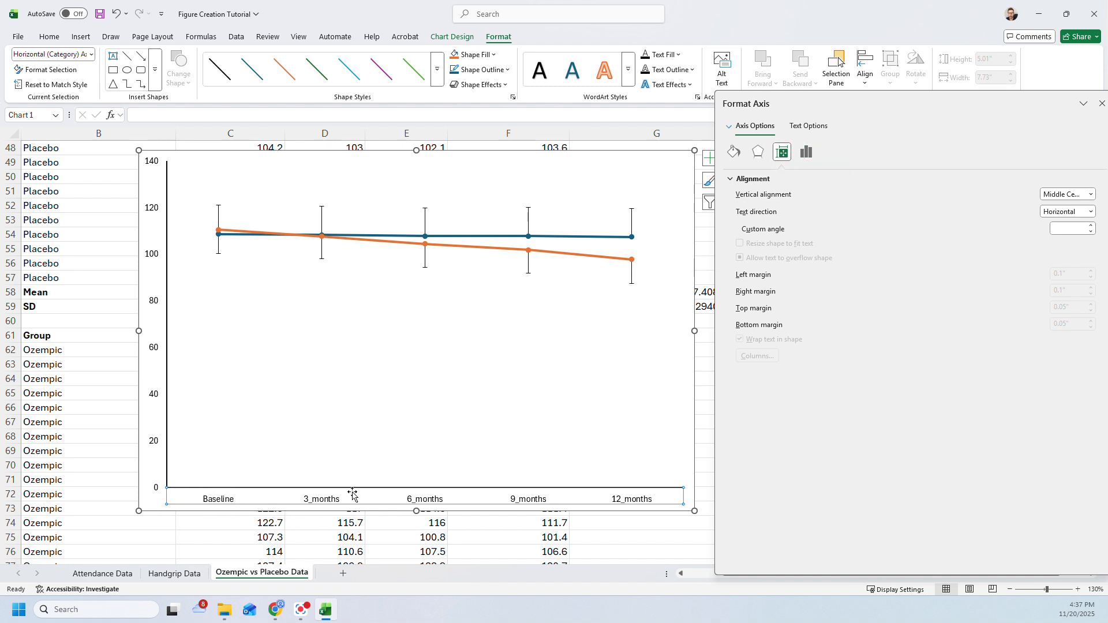
- Set the major tick mark type to Outside on both the horizontal and the vertical axis
click(807, 155)
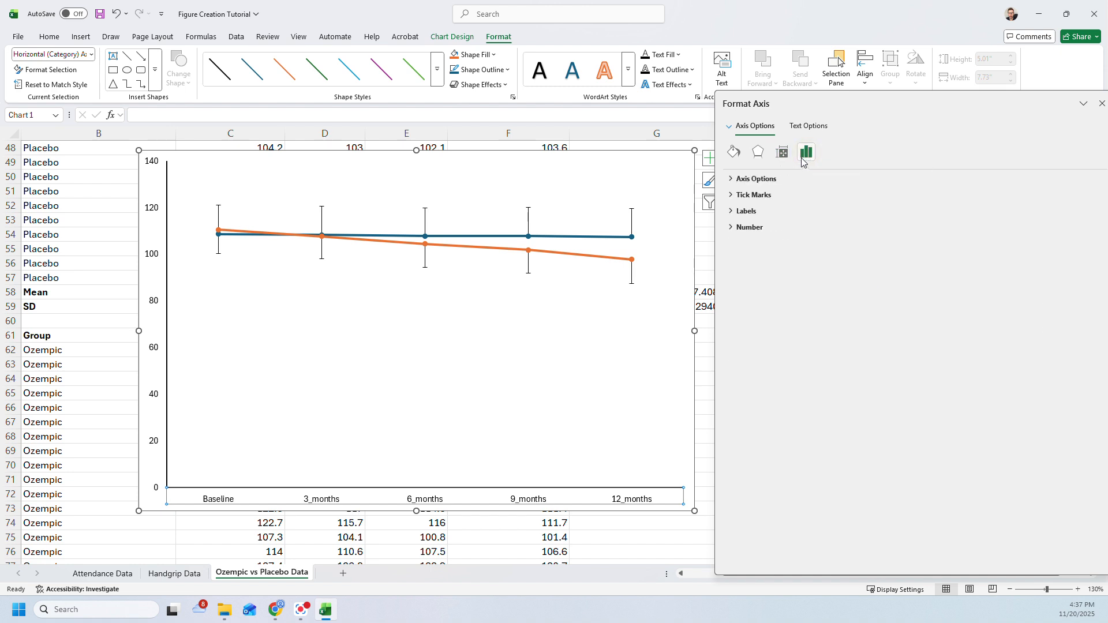
click(739, 196)
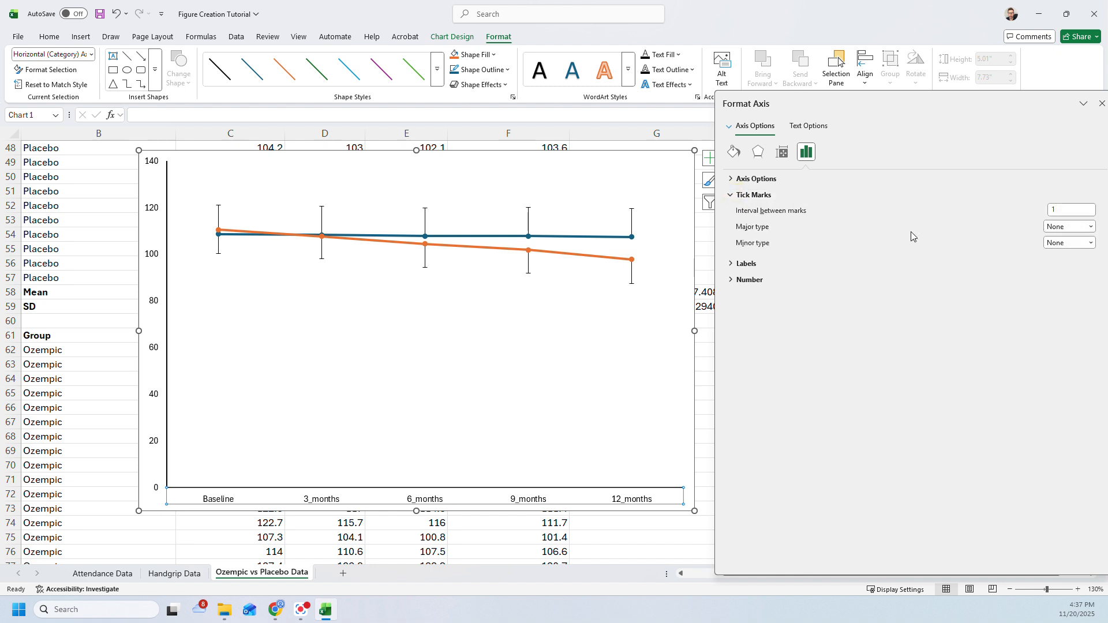
click(1053, 228)
click(1055, 262)
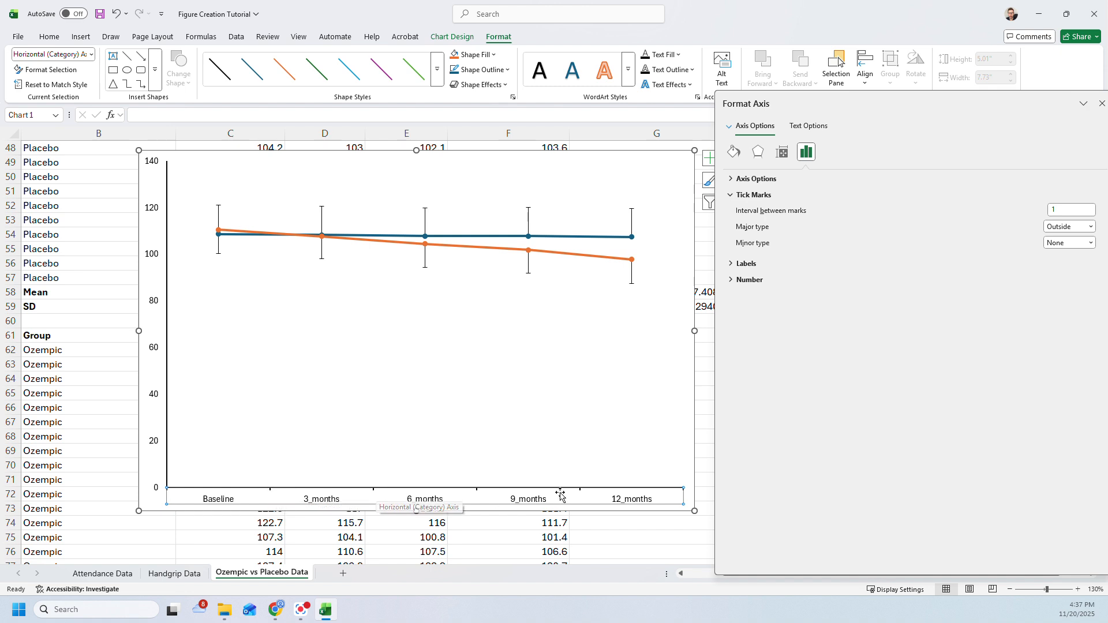
click(154, 444)
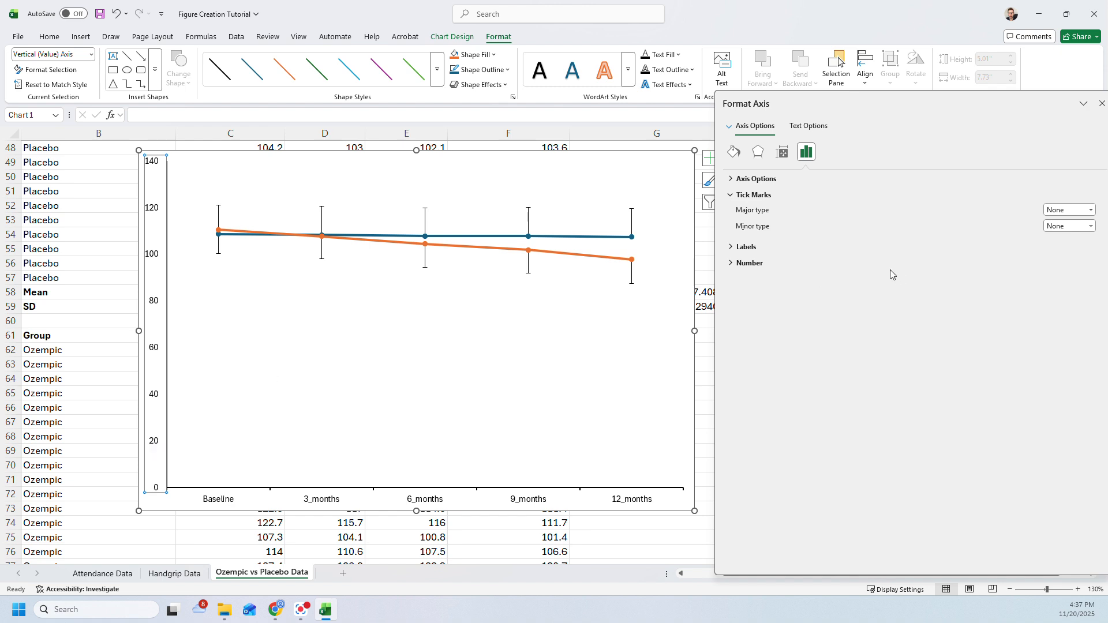
click(1069, 210)
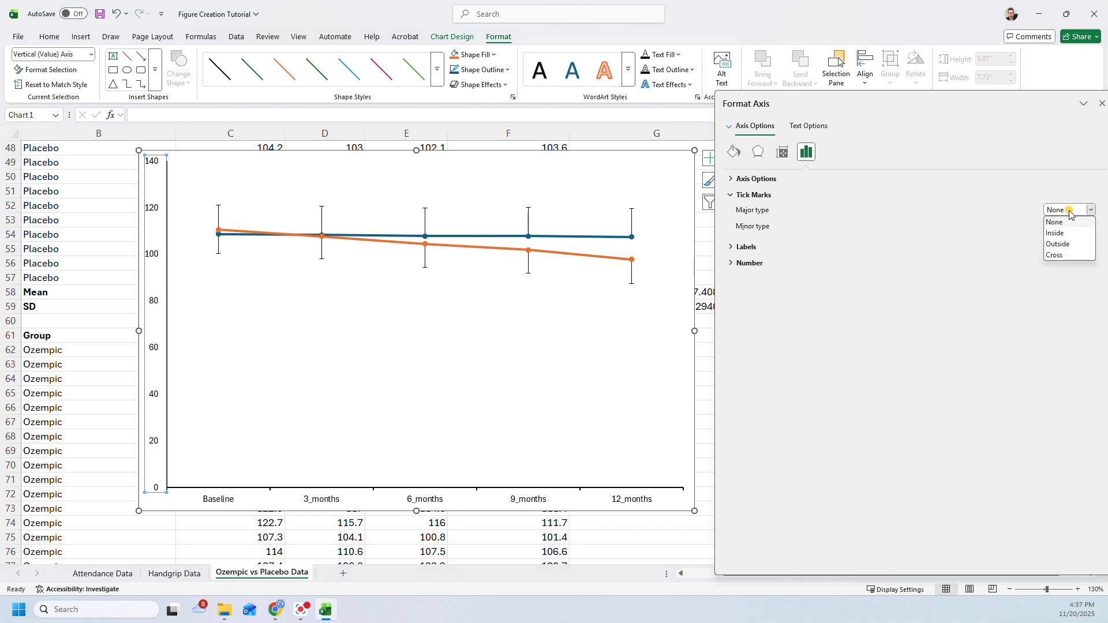
click(1064, 245)
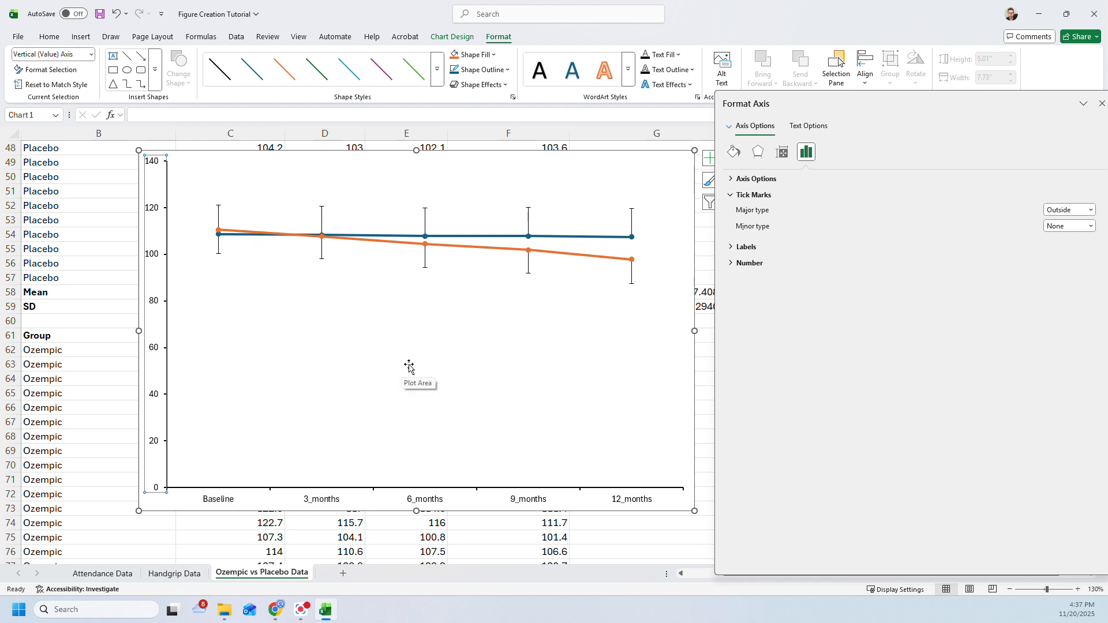
- Set the font size of the horizontal and vertical axis labels to 11, keeping the Aptos Narrow font
click(213, 507)
click(46, 37)
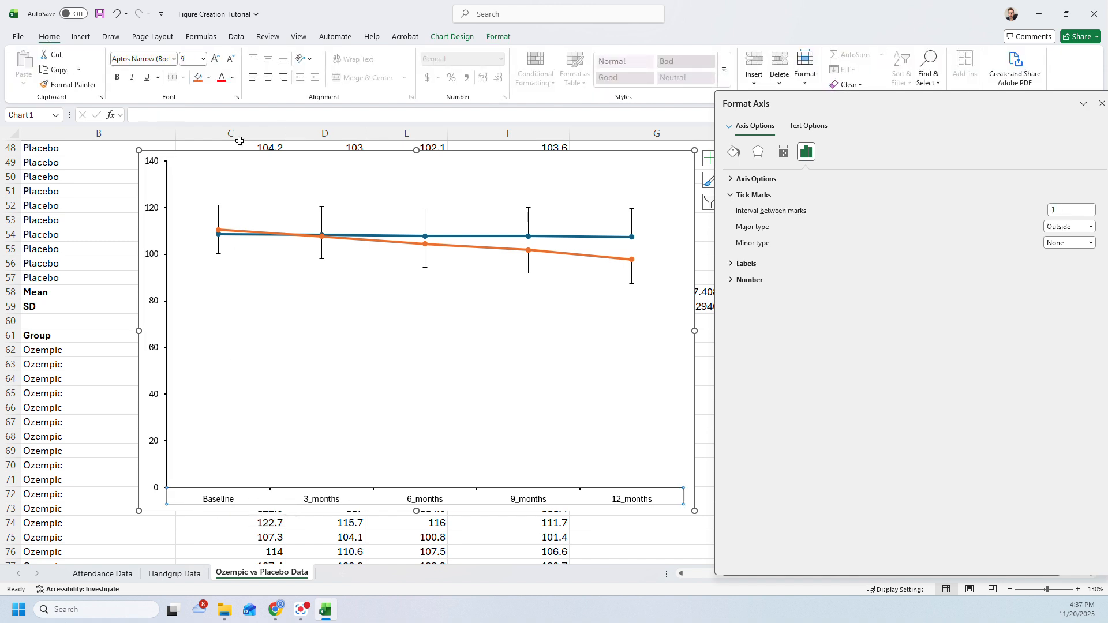
click(233, 78)
click(241, 154)
click(204, 60)
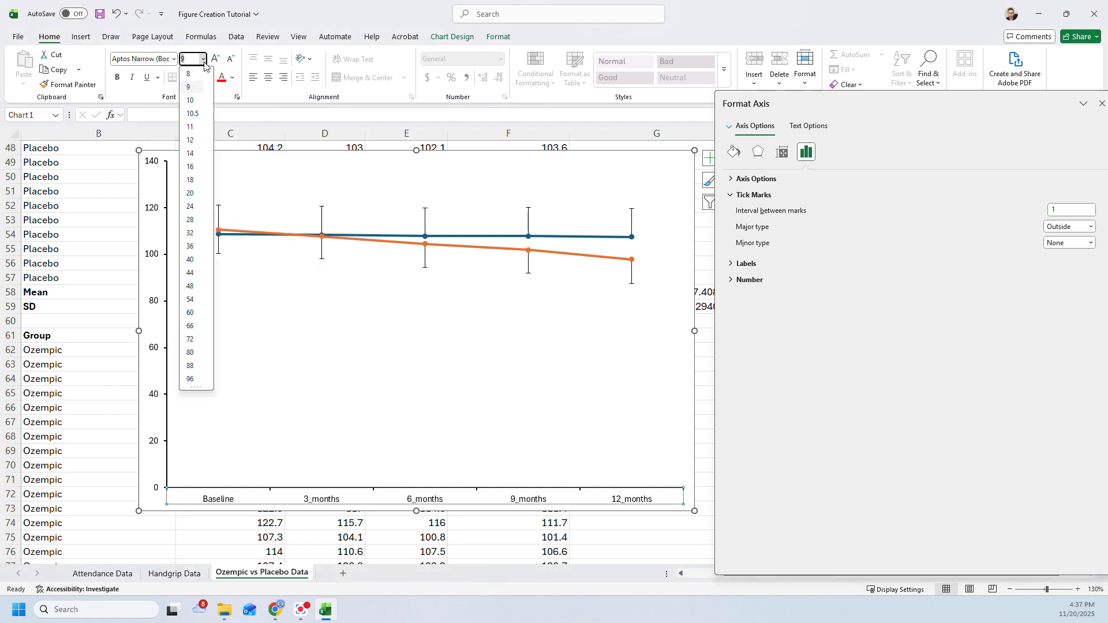
click(190, 126)
click(155, 305)
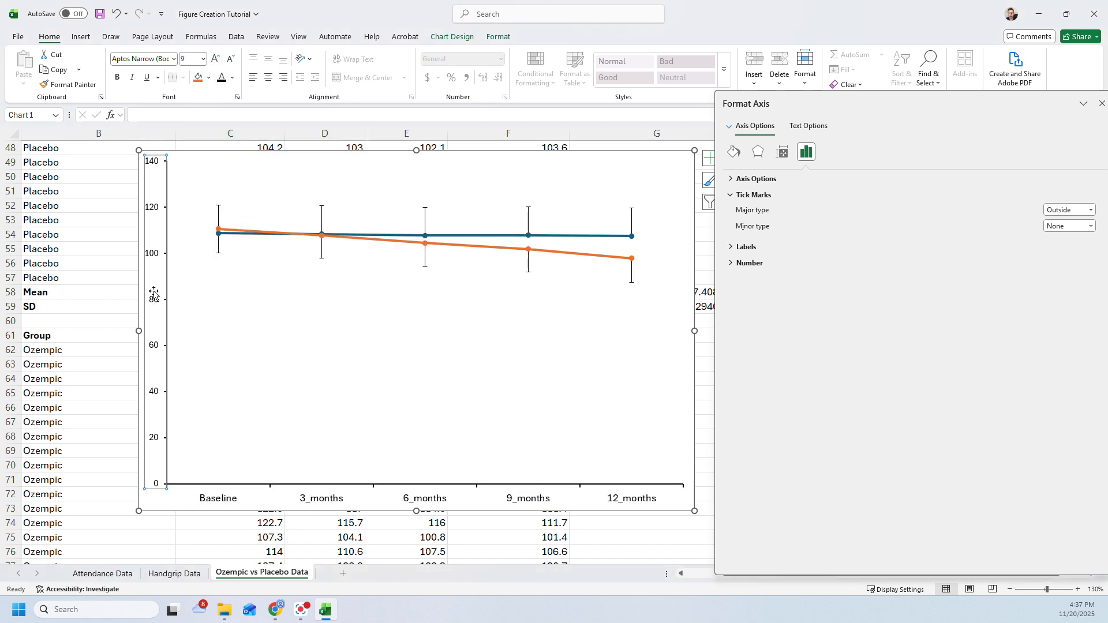
click(203, 59)
click(189, 126)
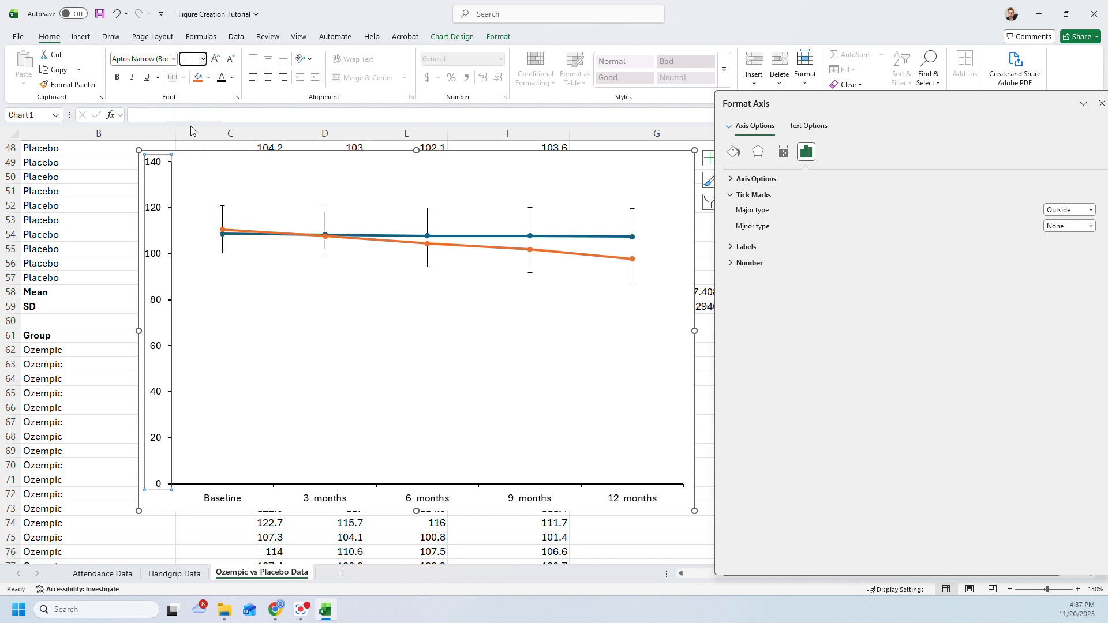
click(172, 60)
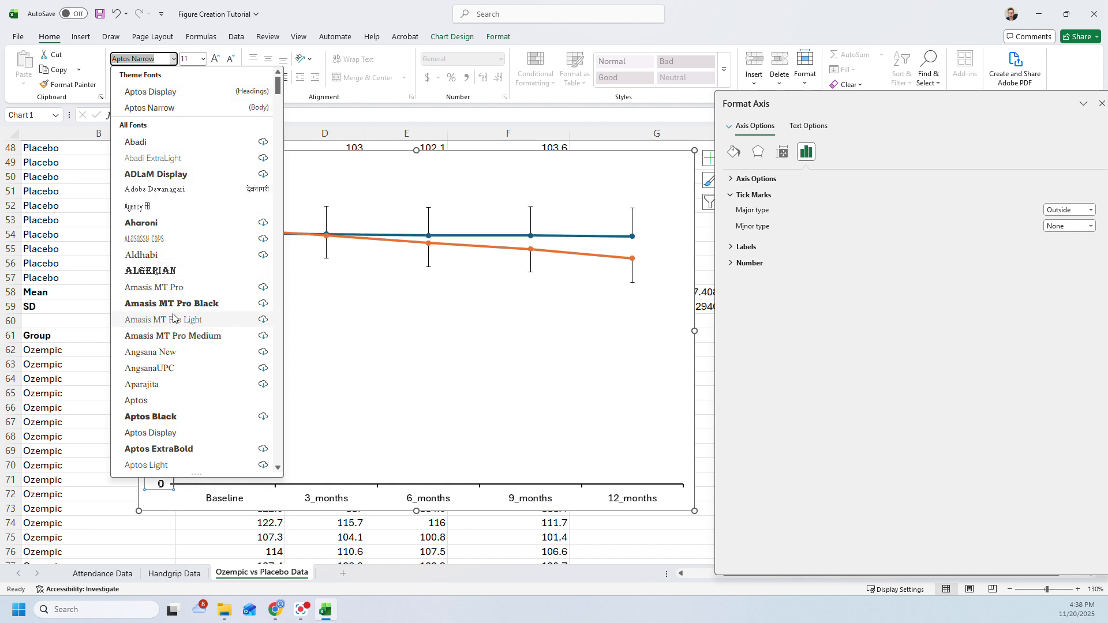
key(Escape)
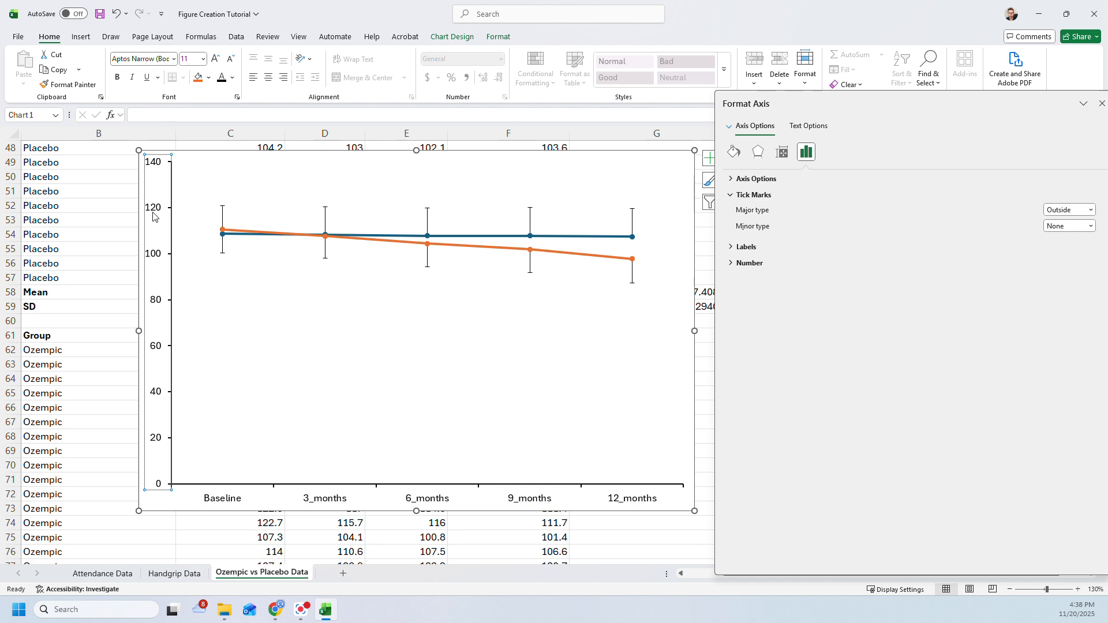
- Reposition the chart and the floating formatting pane so that the whole chart stays uncovered
drag(140, 212, 108, 213)
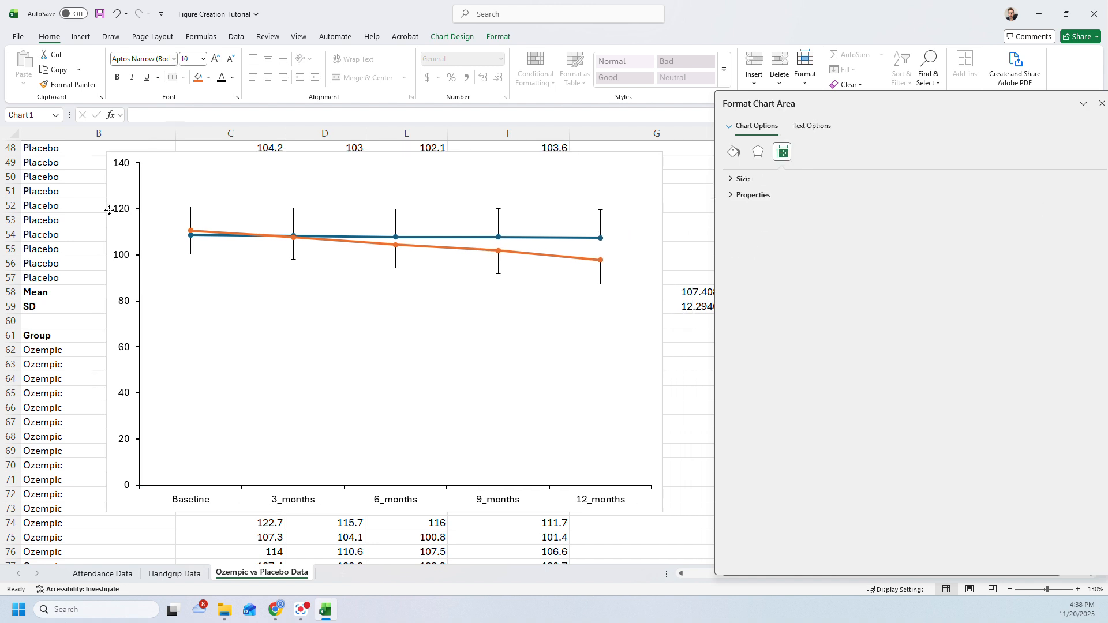
click(665, 230)
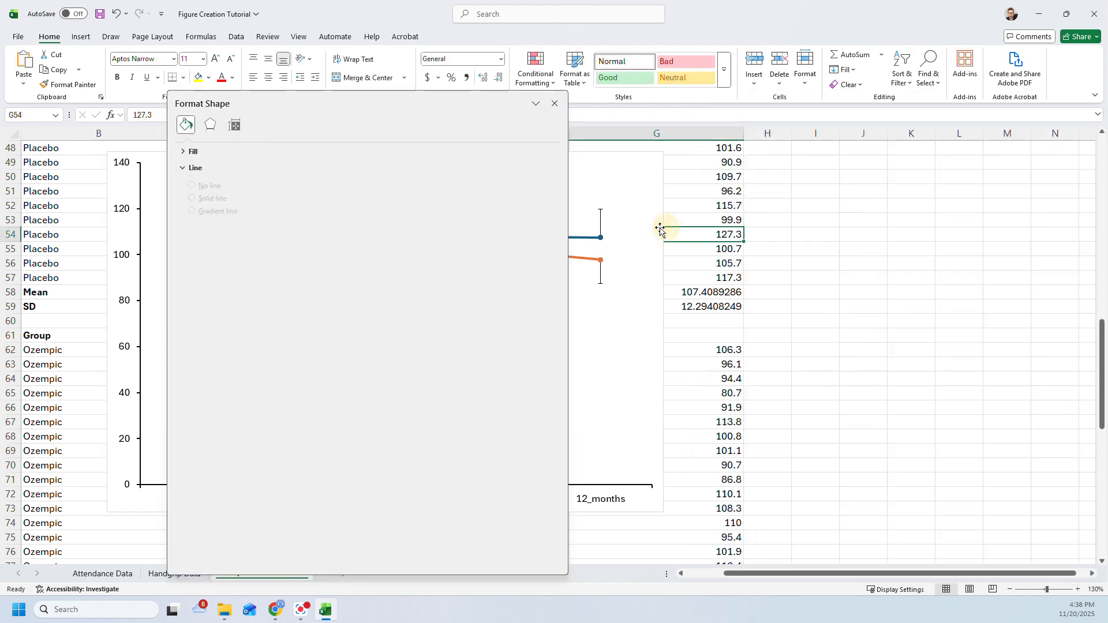
drag(569, 141, 931, 120)
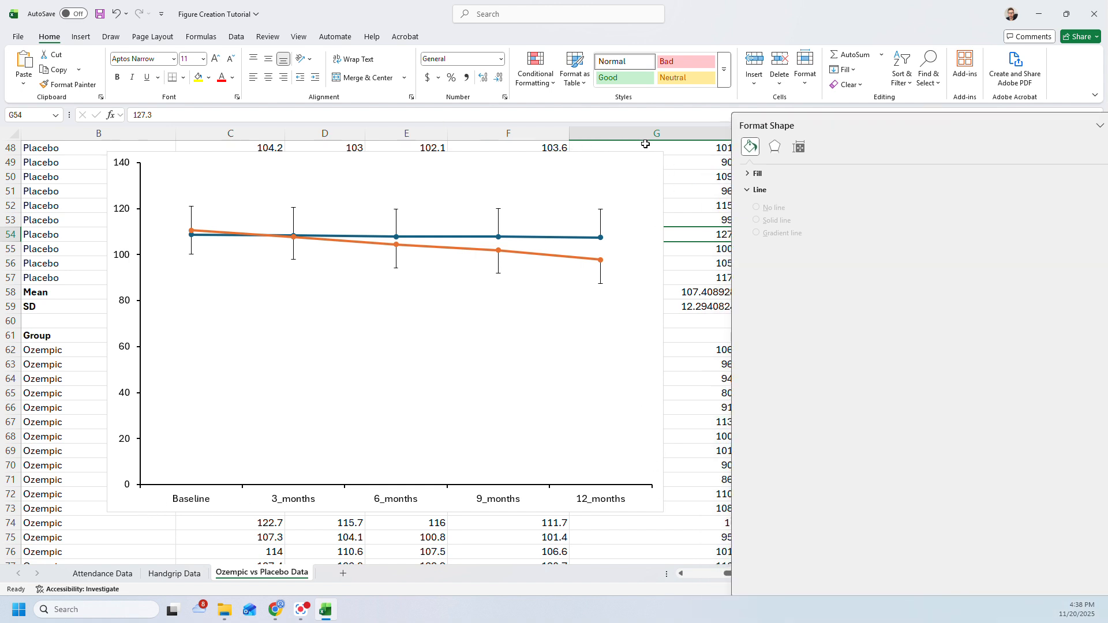
- Try No Fill on the chart area, and set its shape fill to white instead
click(644, 170)
click(660, 156)
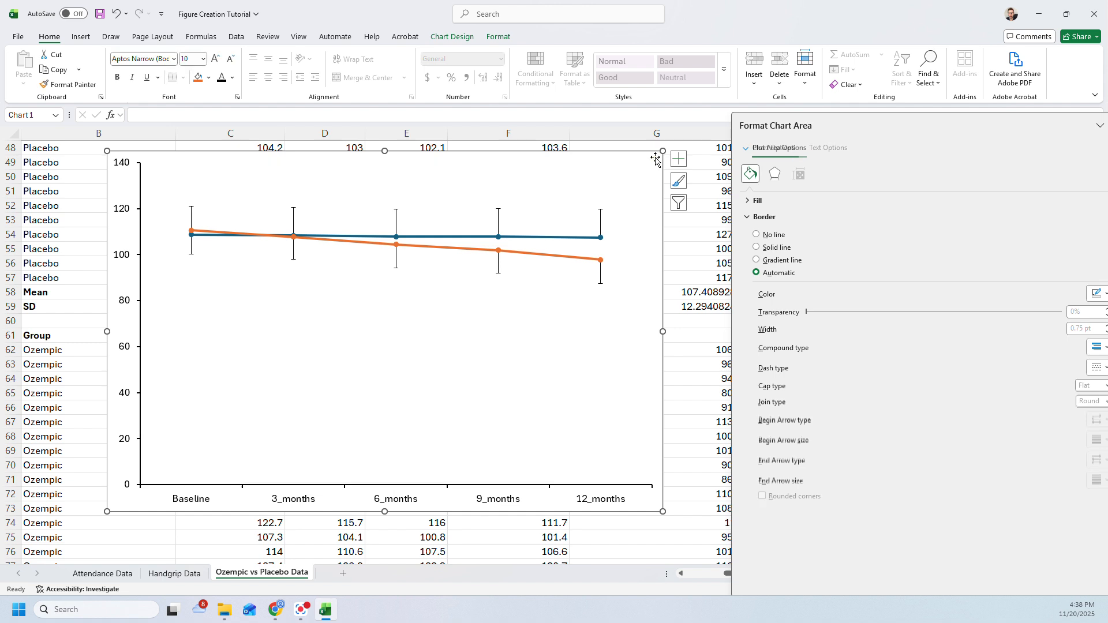
click(498, 36)
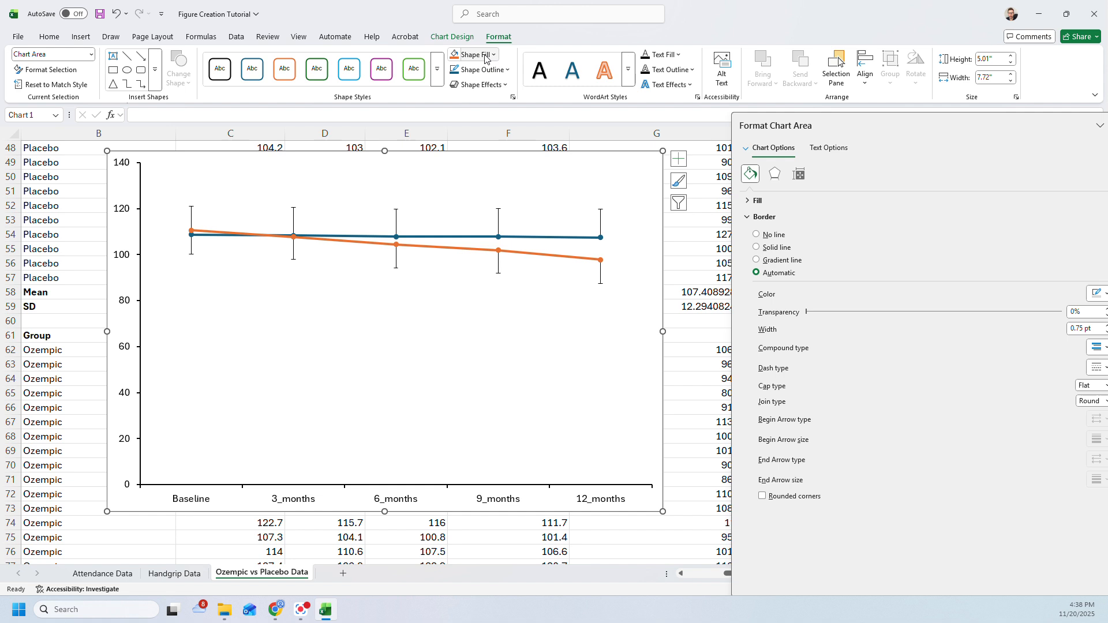
click(485, 57)
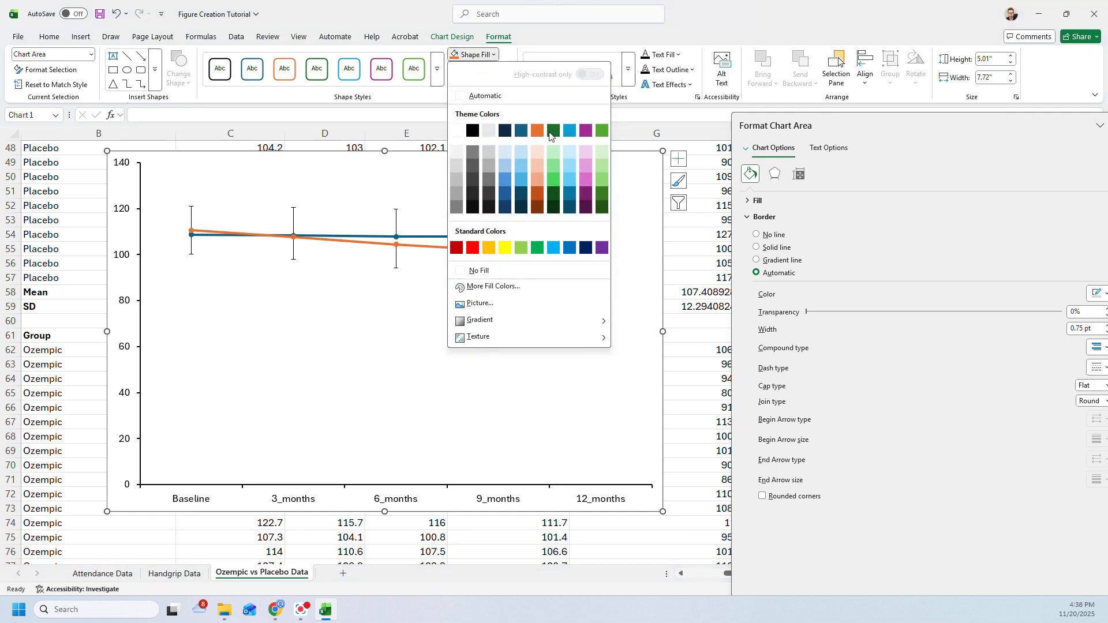
click(479, 270)
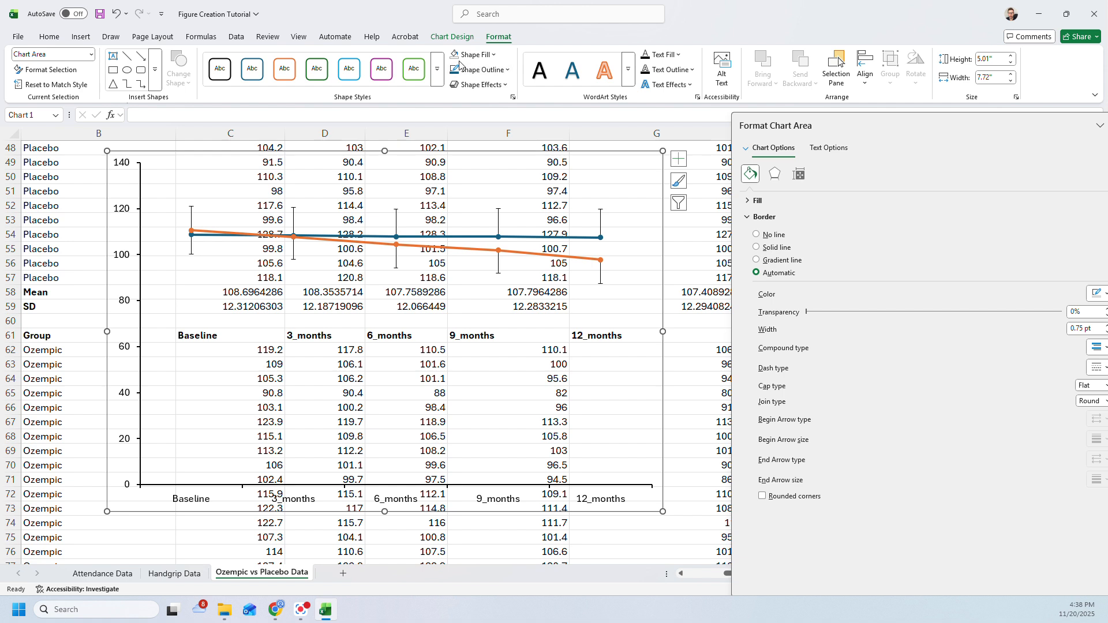
click(479, 54)
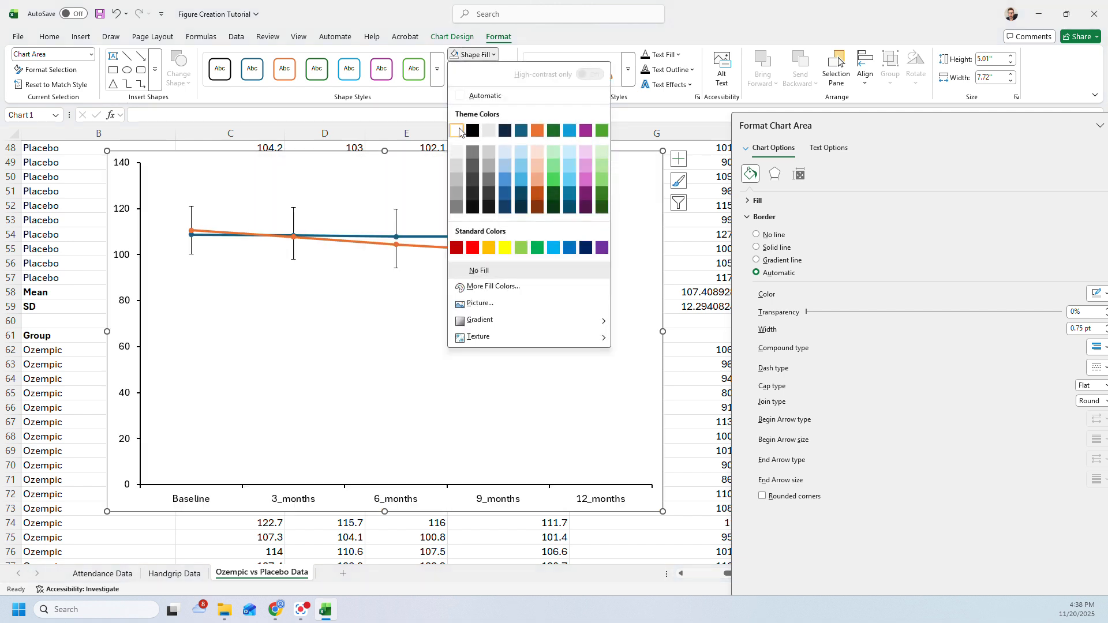
click(457, 131)
- Try No Outline on the chart area, and set its shape outline to white instead
click(486, 69)
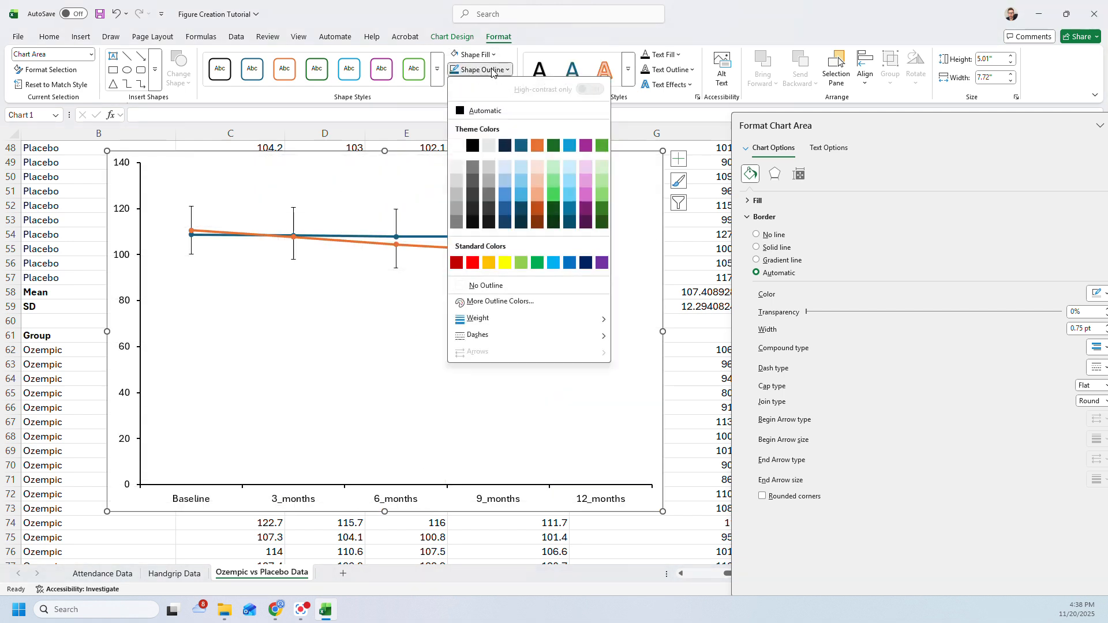
click(491, 287)
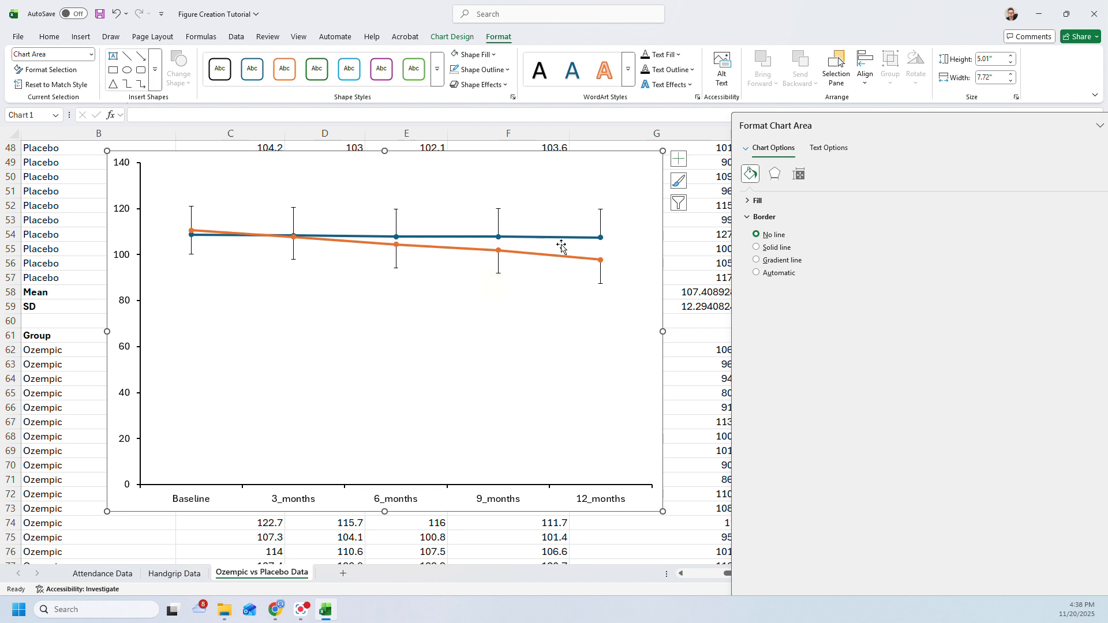
click(482, 69)
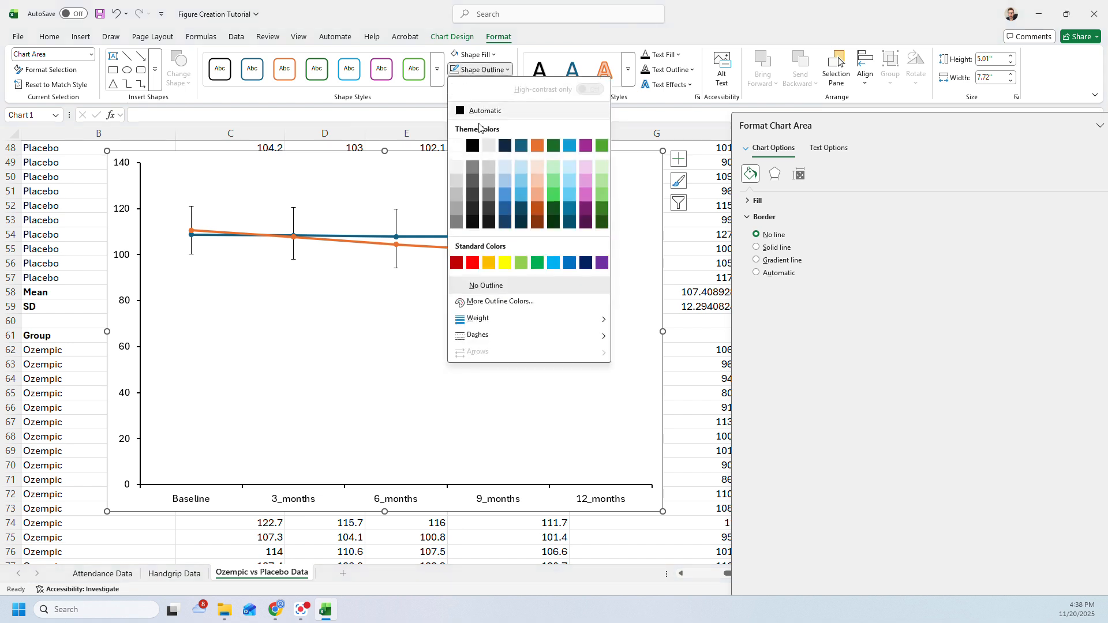
click(456, 145)
click(677, 251)
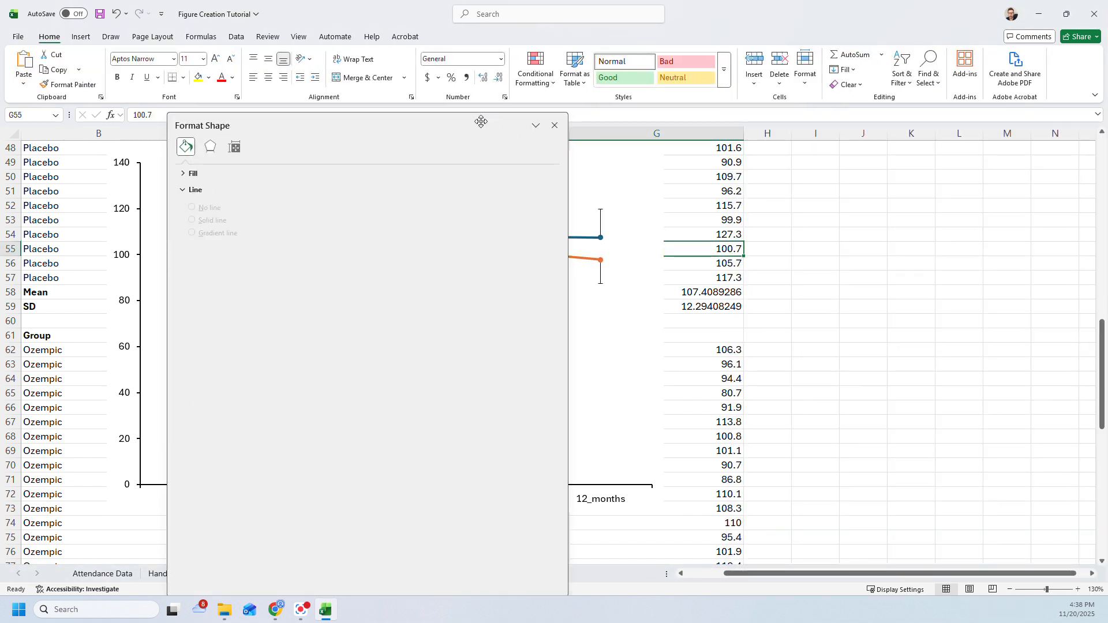
- Dock the floating formatting pane beside the worksheet and narrow it so the whole chart stays uncovered
double_click(482, 122)
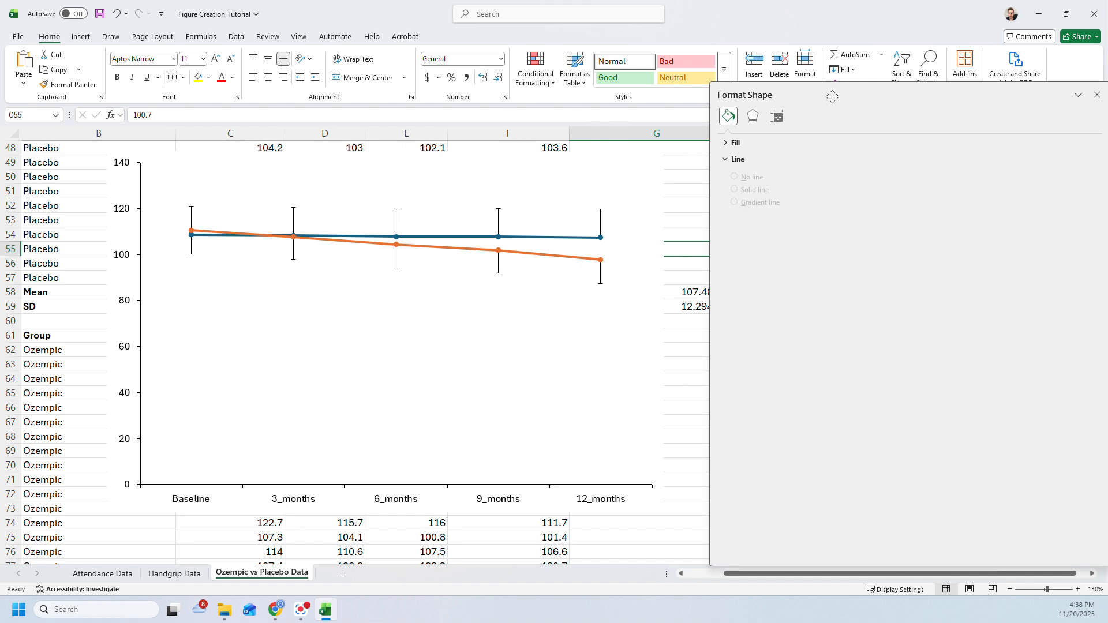
drag(833, 96, 824, 94)
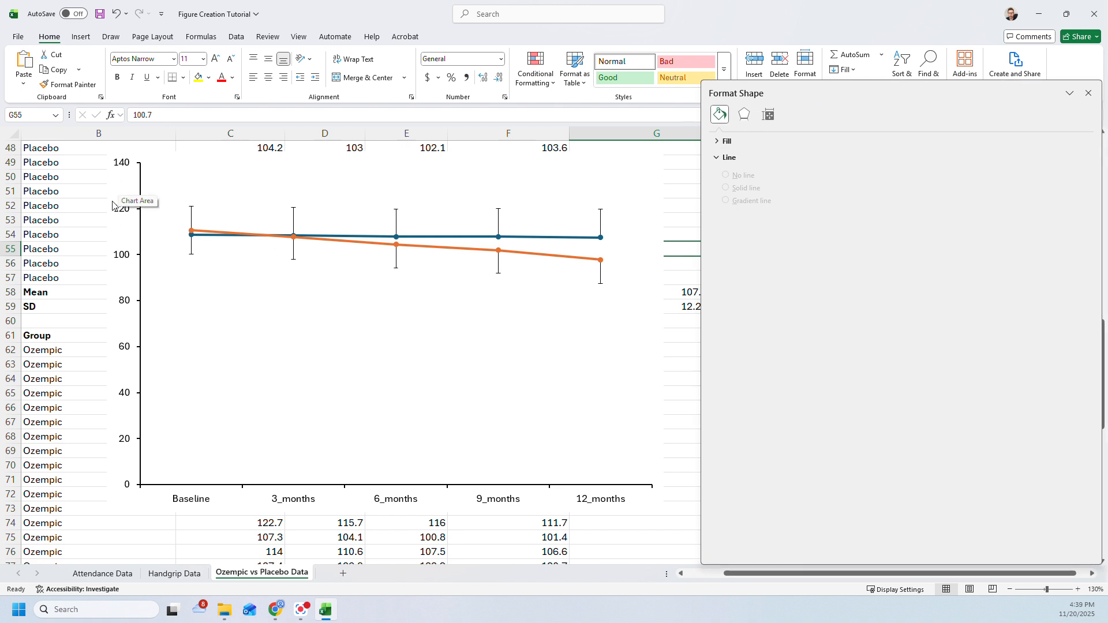
click(117, 280)
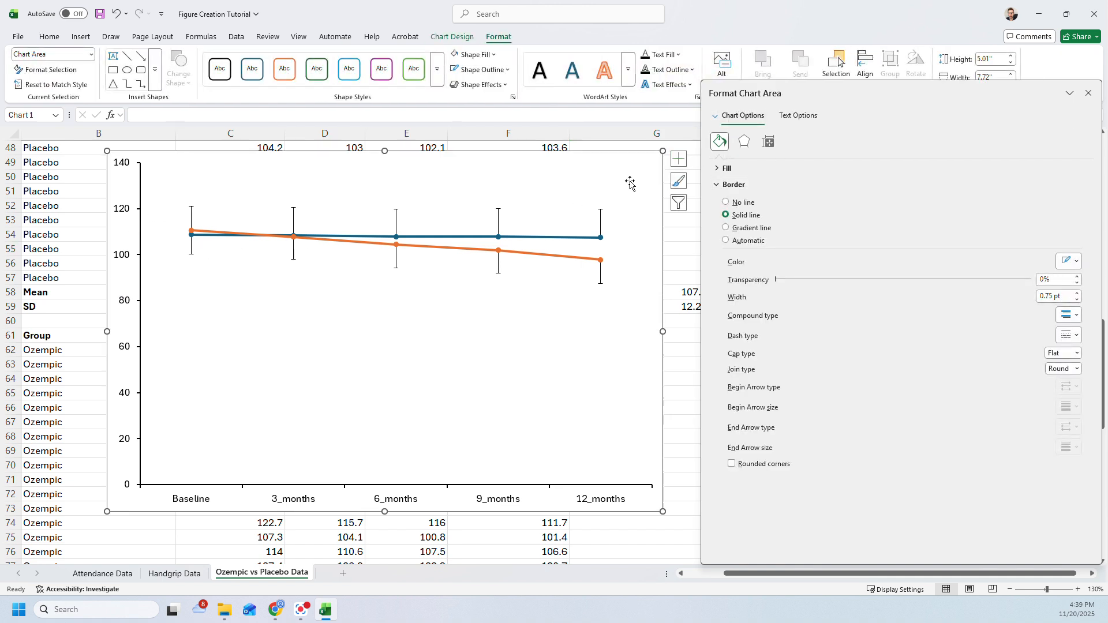
double_click(775, 84)
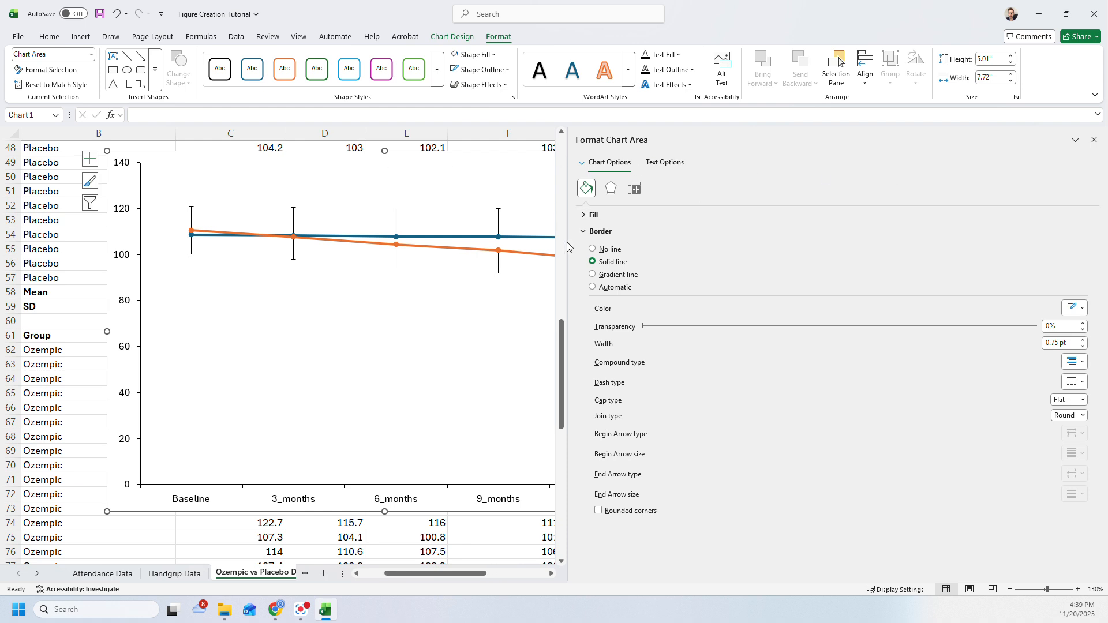
drag(565, 248, 840, 249)
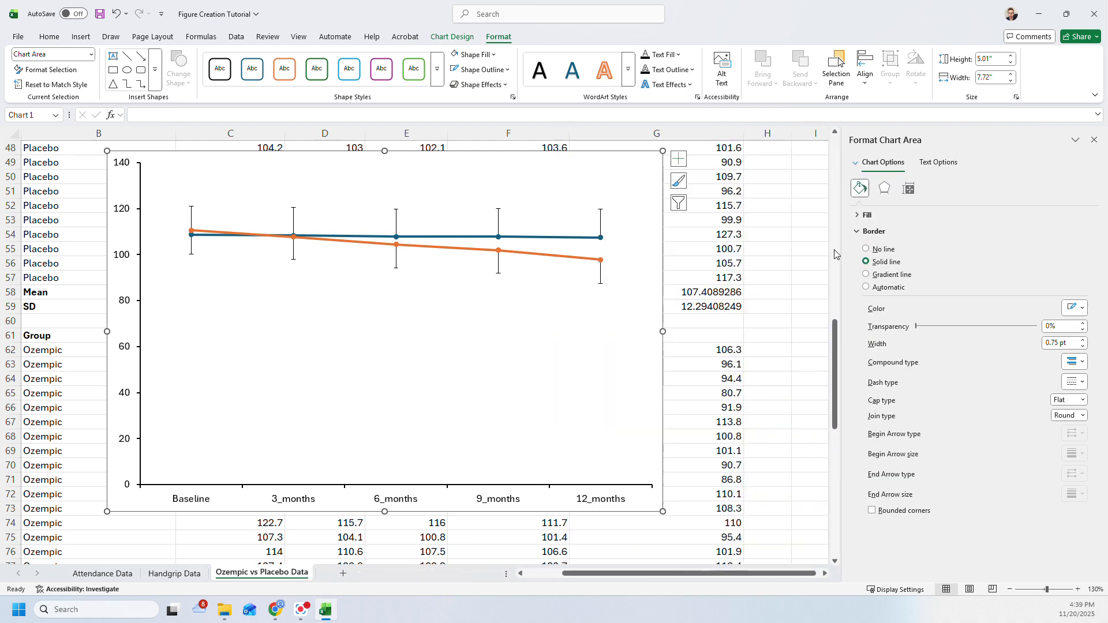
- Add axis titles to the chart and clear the placeholder text of the vertical axis title
click(679, 160)
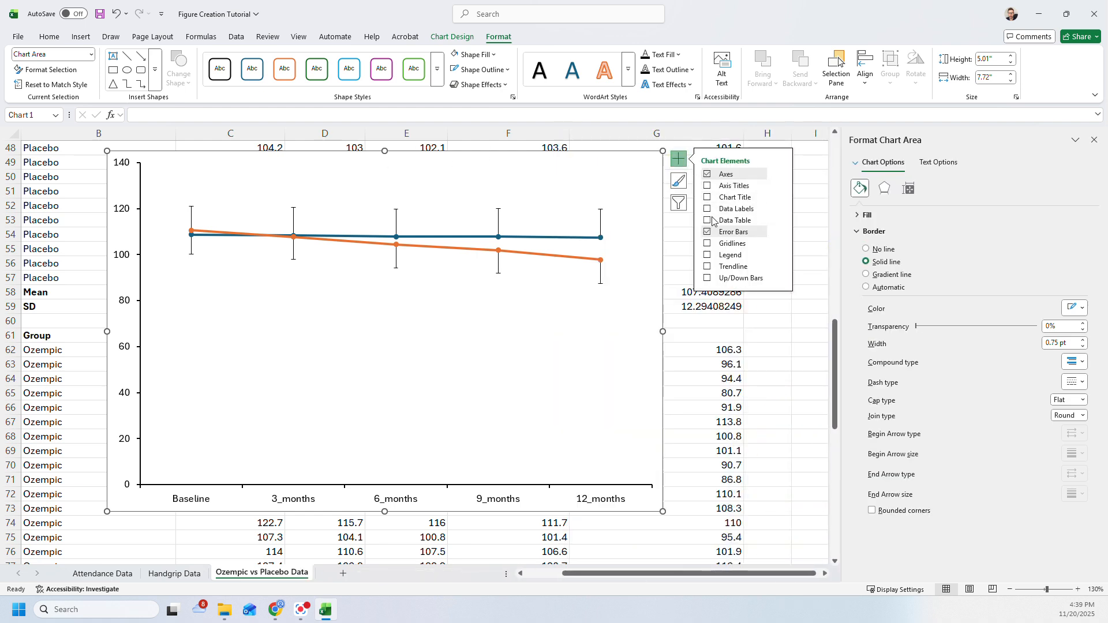
click(707, 187)
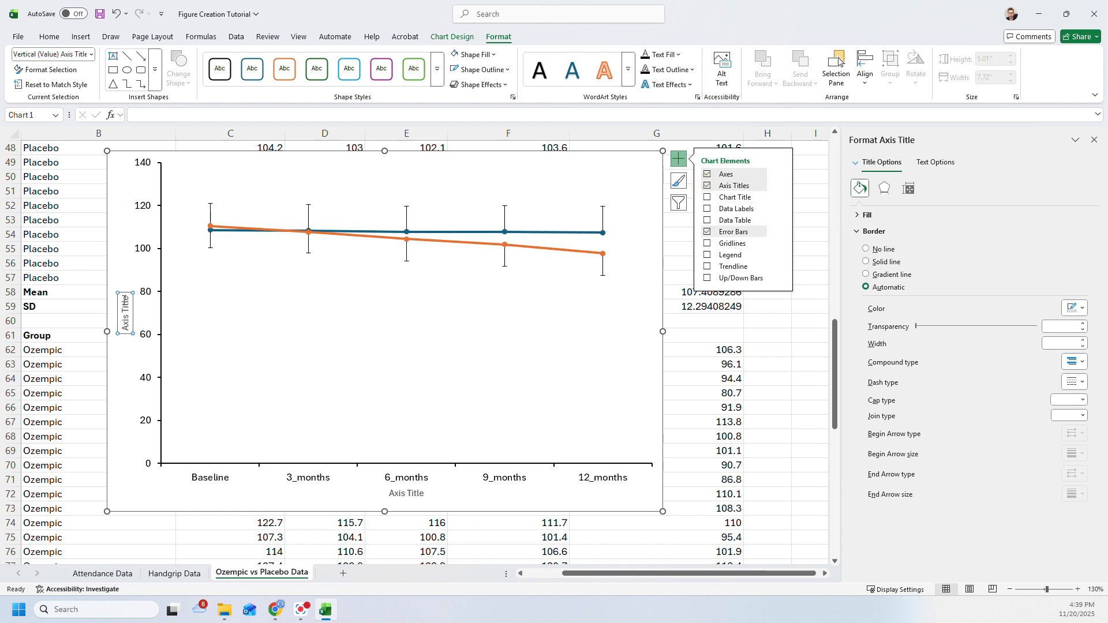
double_click(125, 305)
key(BackSpace)
key(BackSpace)
key(BackSpace)
key(BackSpace)
key(BackSpace)
key(BackSpace)
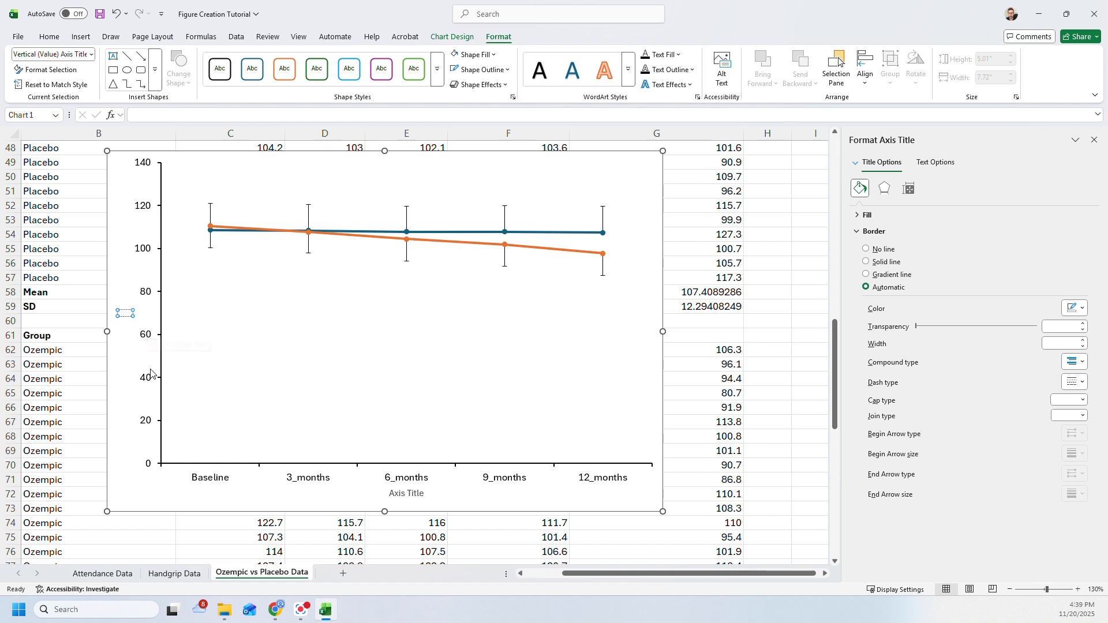
- Enter "Body Mass (kg)" as the vertical axis title and format it in black at font size 11
click(49, 36)
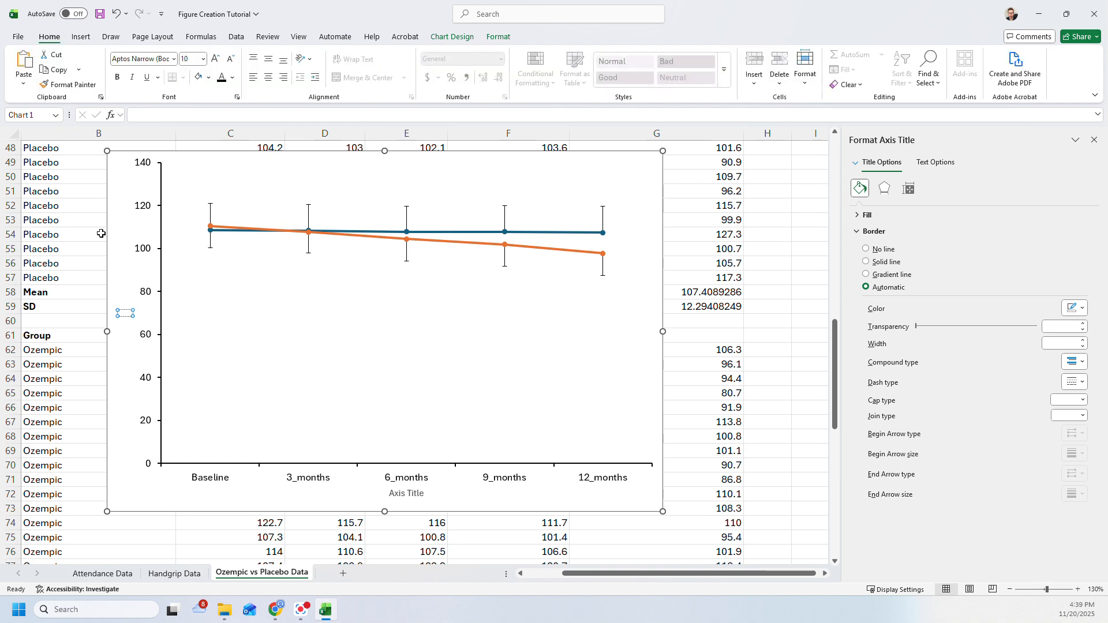
text(Body Mass (kg))
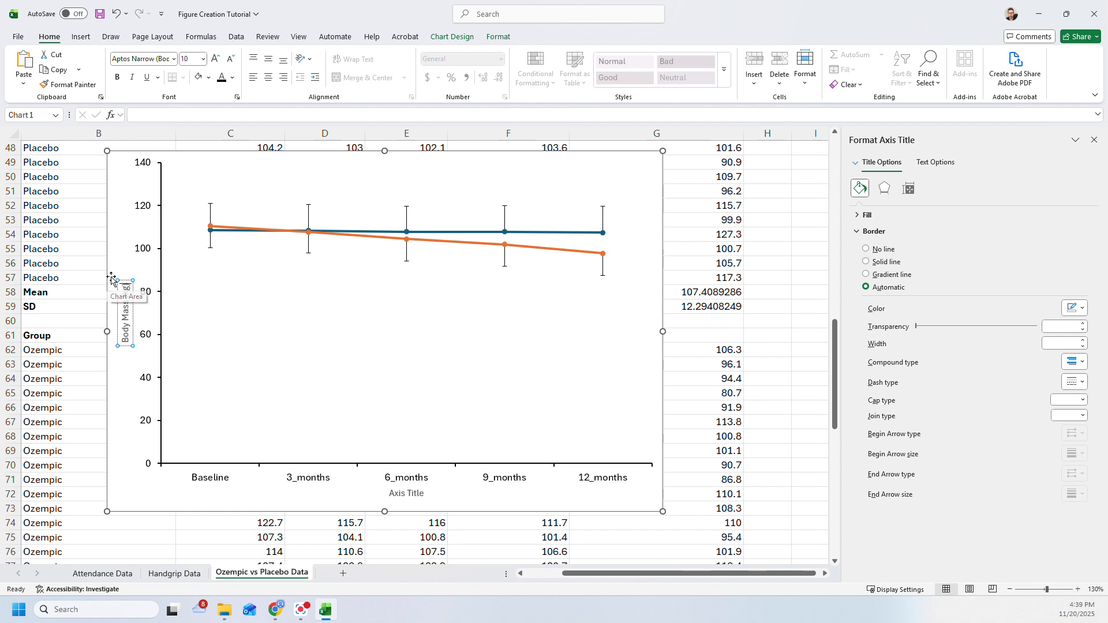
key(ctrl+a)
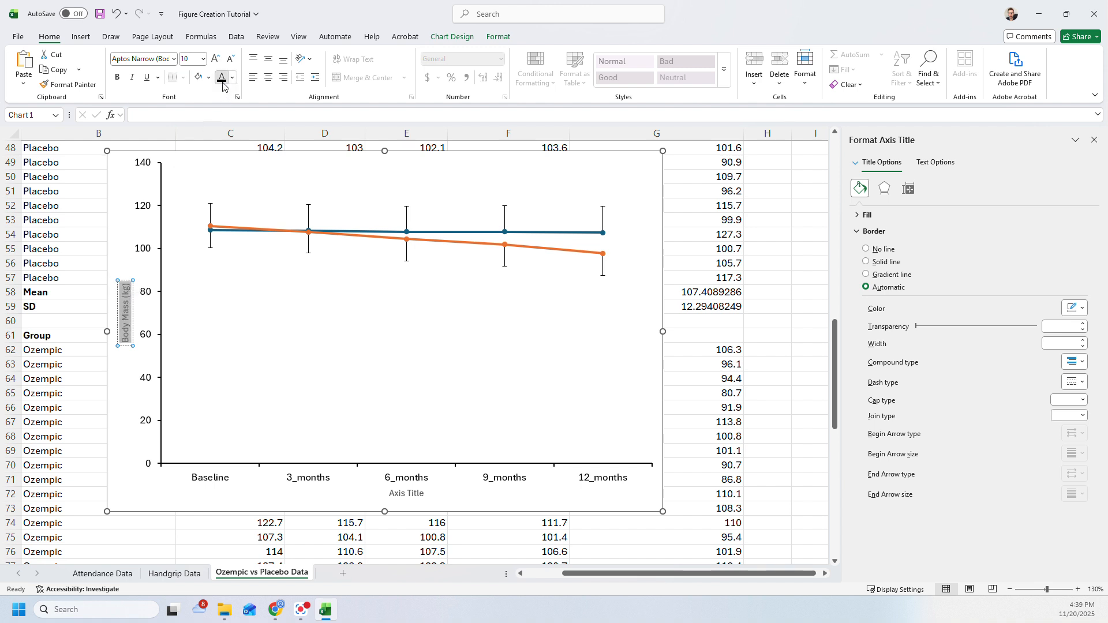
click(215, 58)
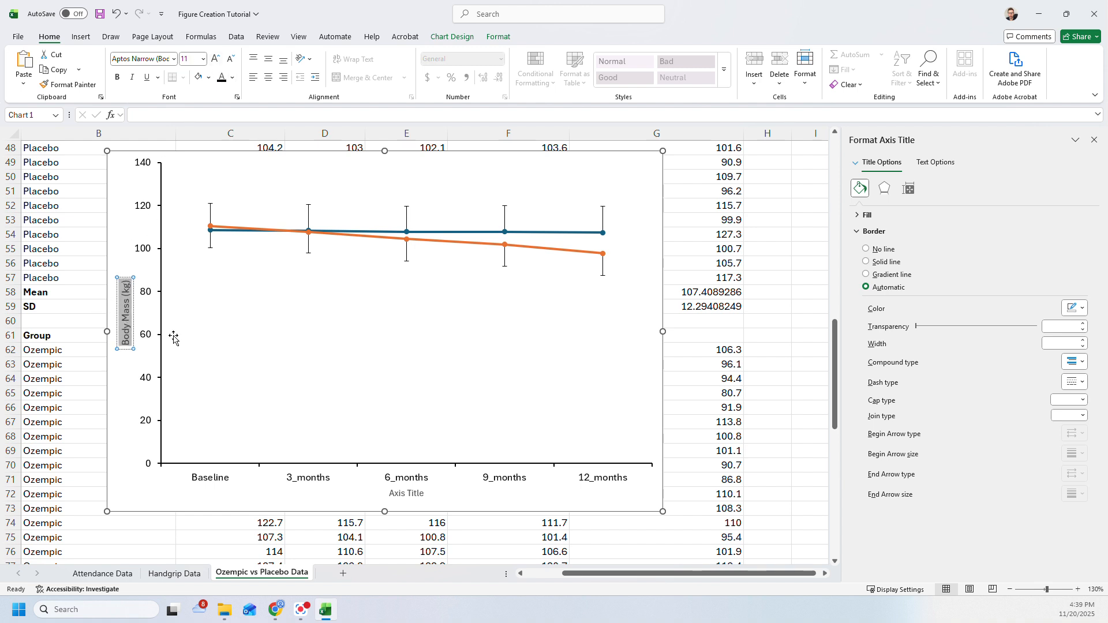
- Replace the horizontal axis title's placeholder text with "Time point"
click(391, 496)
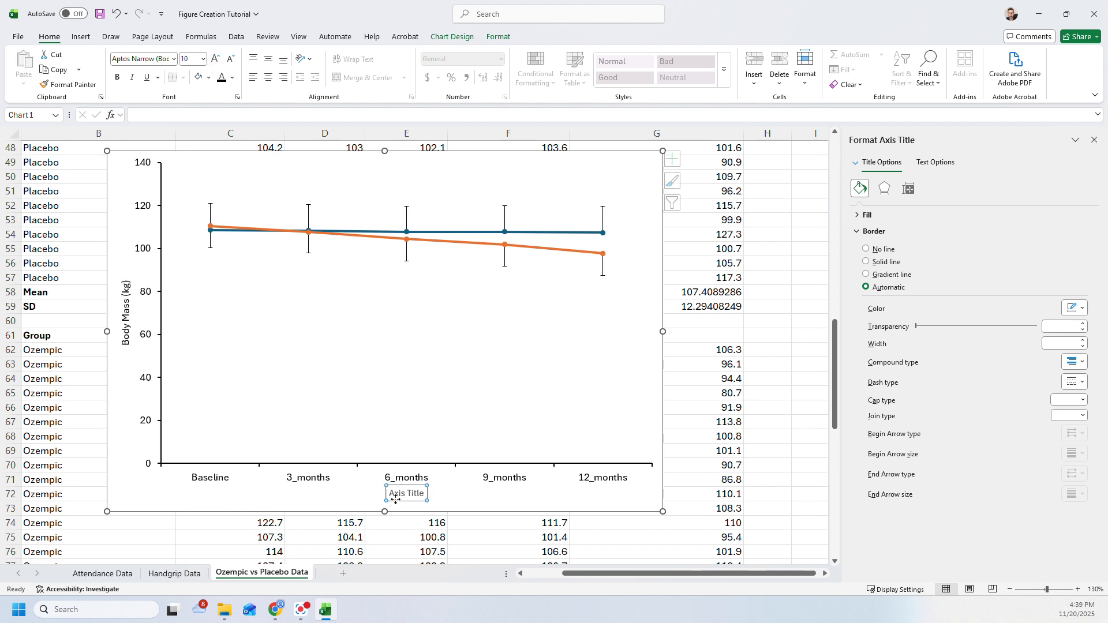
click(420, 493)
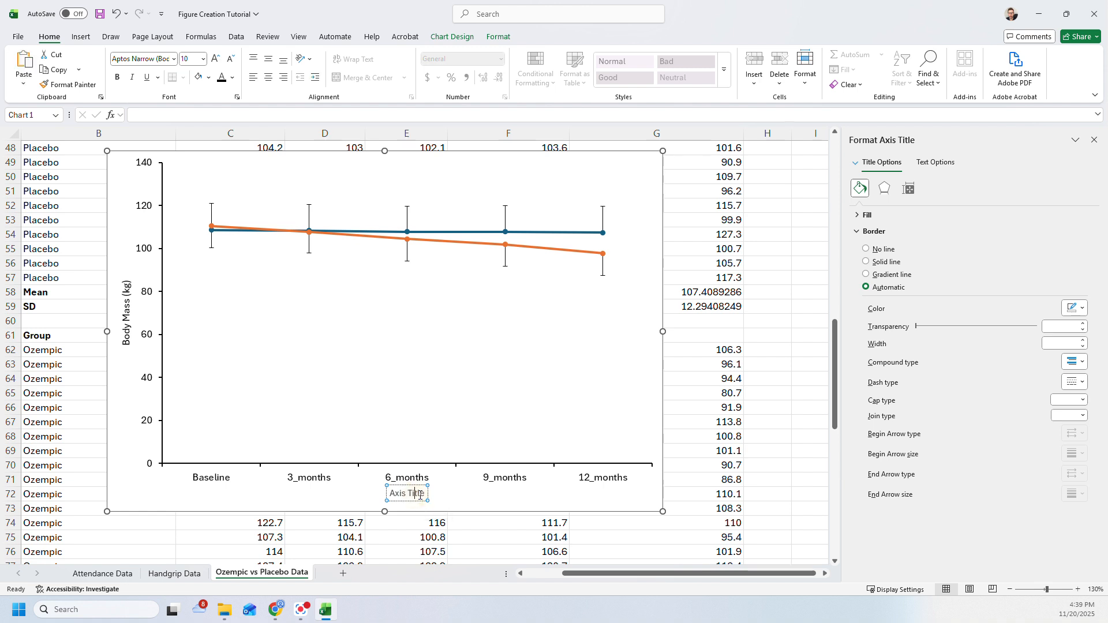
drag(425, 495, 348, 497)
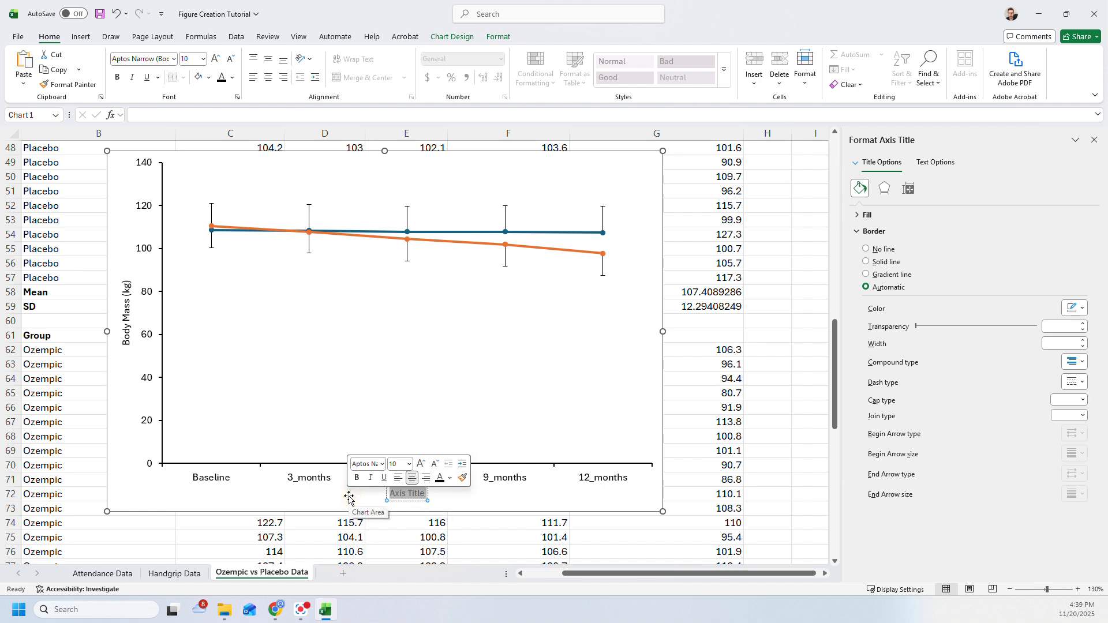
text(Time p)
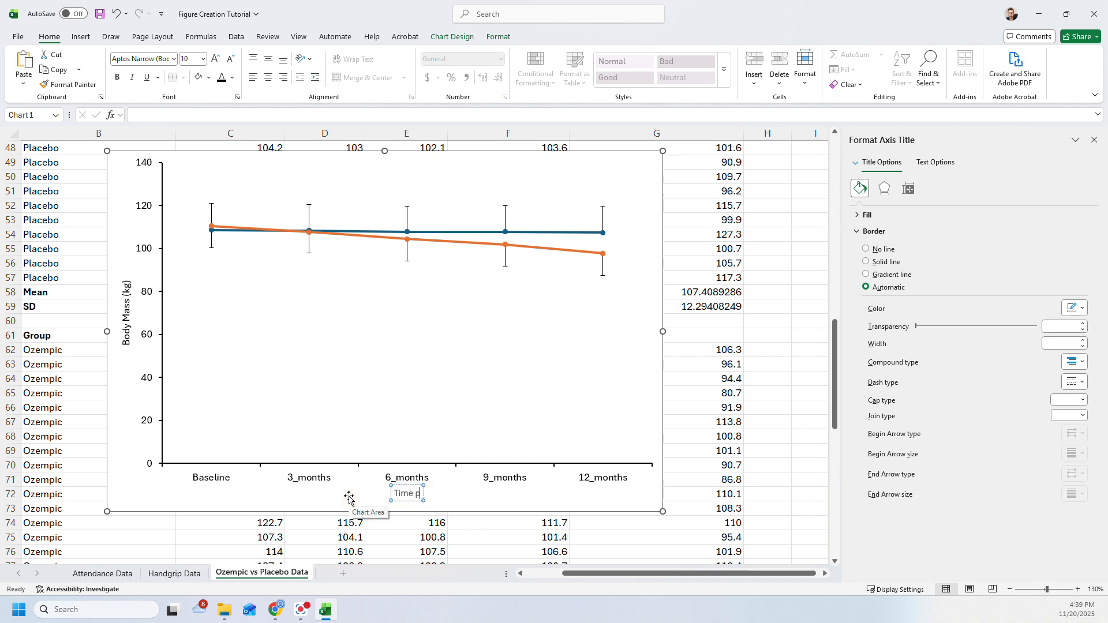
text(oint)
- Format the Time point title with a black font color and font size 11
click(395, 501)
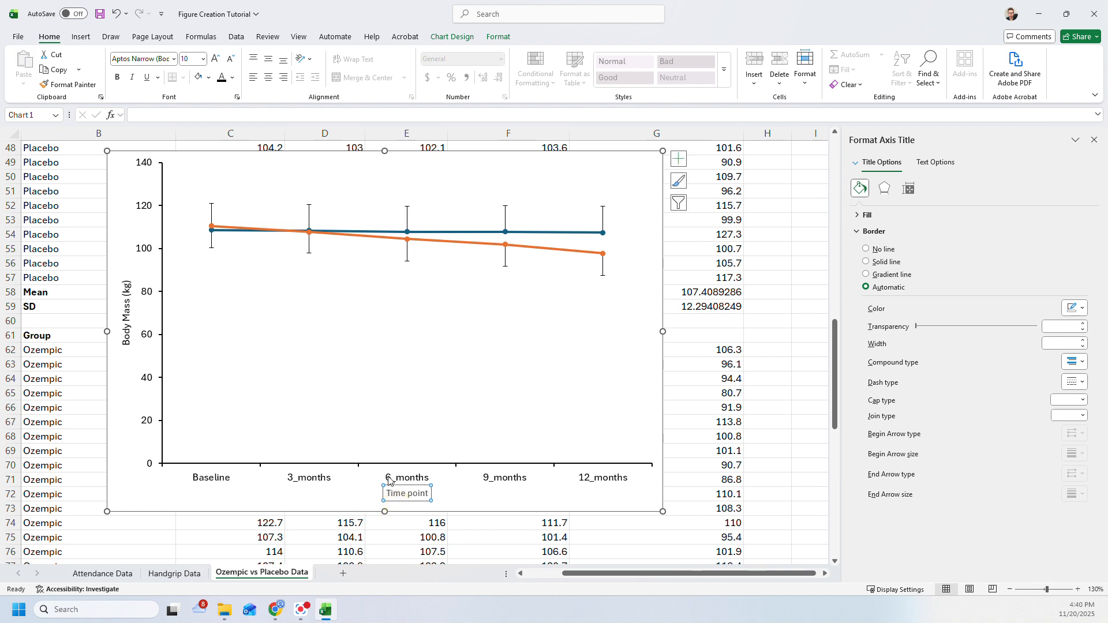
click(222, 78)
click(214, 60)
click(339, 501)
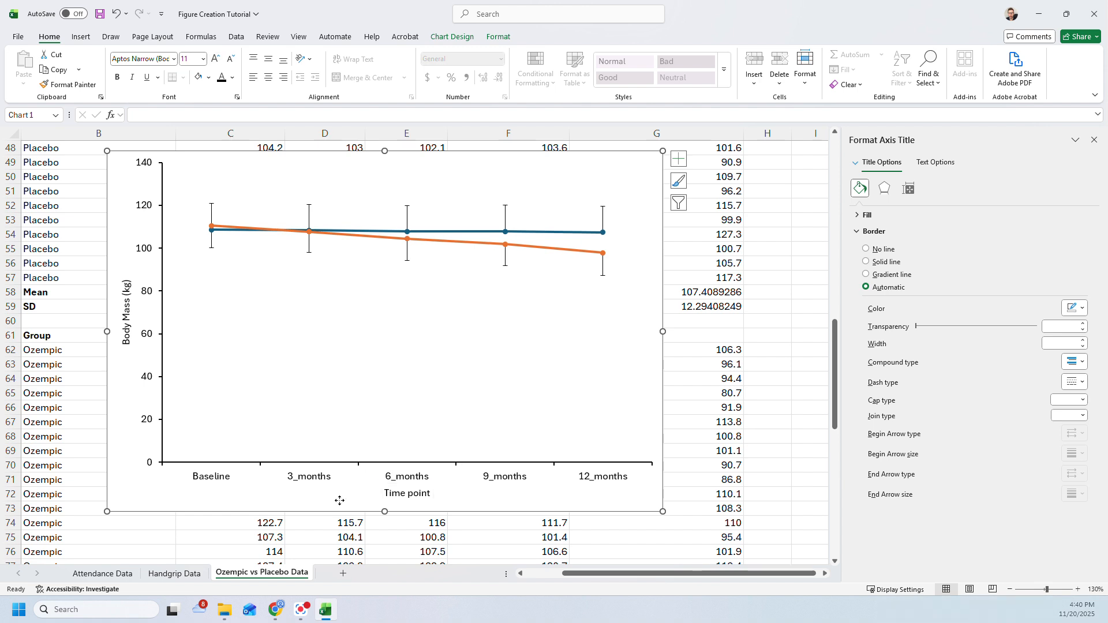
- Nudge the Time point title slightly down and the Body Mass (kg) title slightly outward, away from the axis labels
click(390, 495)
drag(410, 504, 412, 508)
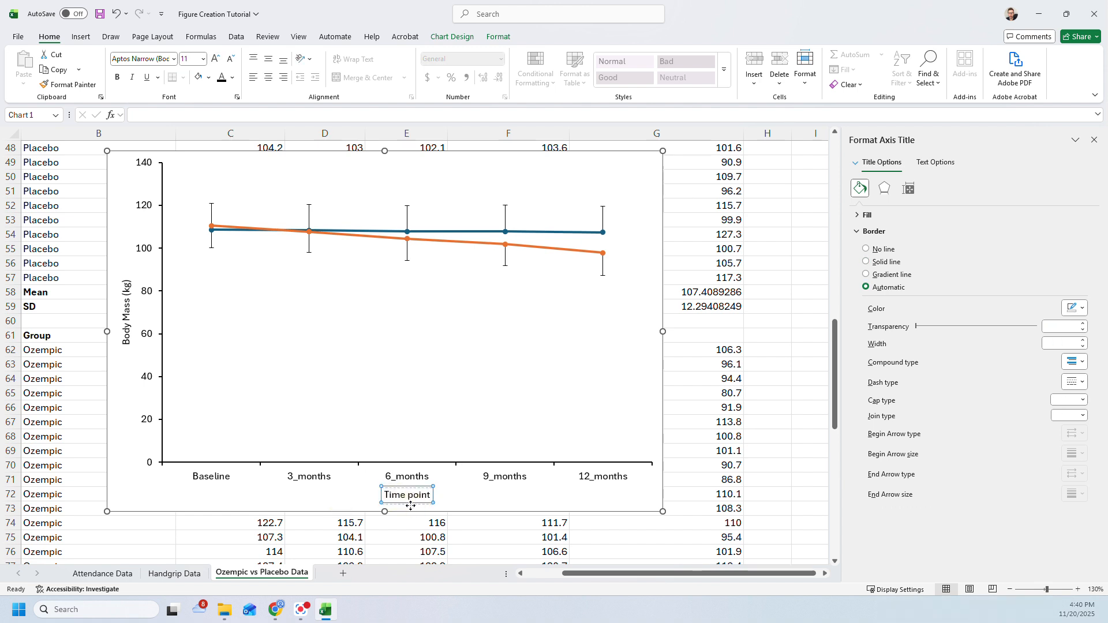
click(128, 308)
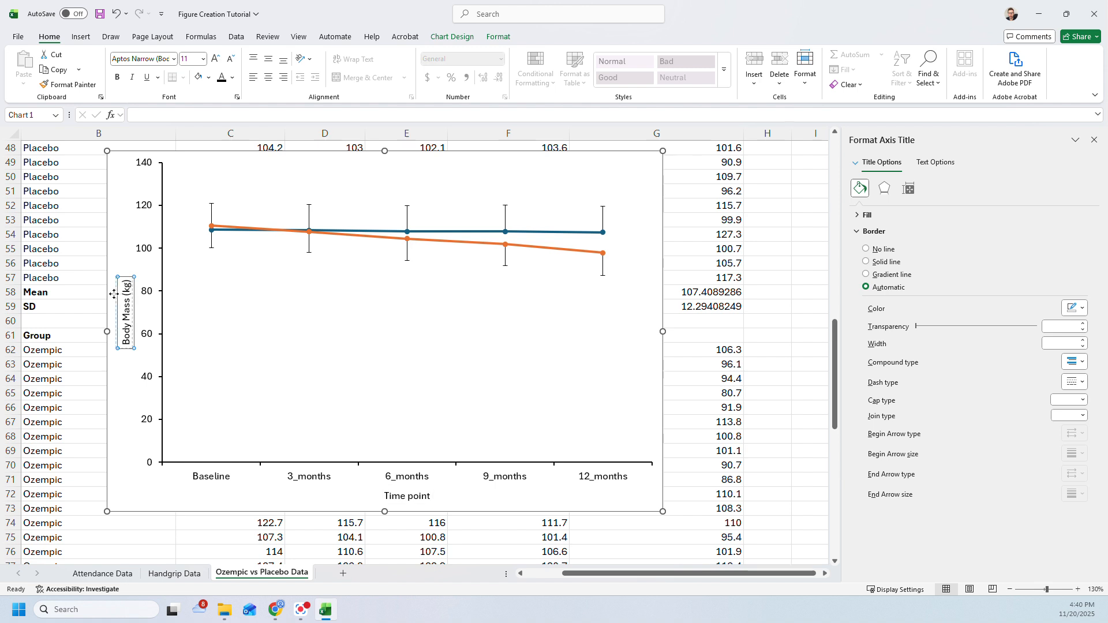
click(203, 318)
click(119, 243)
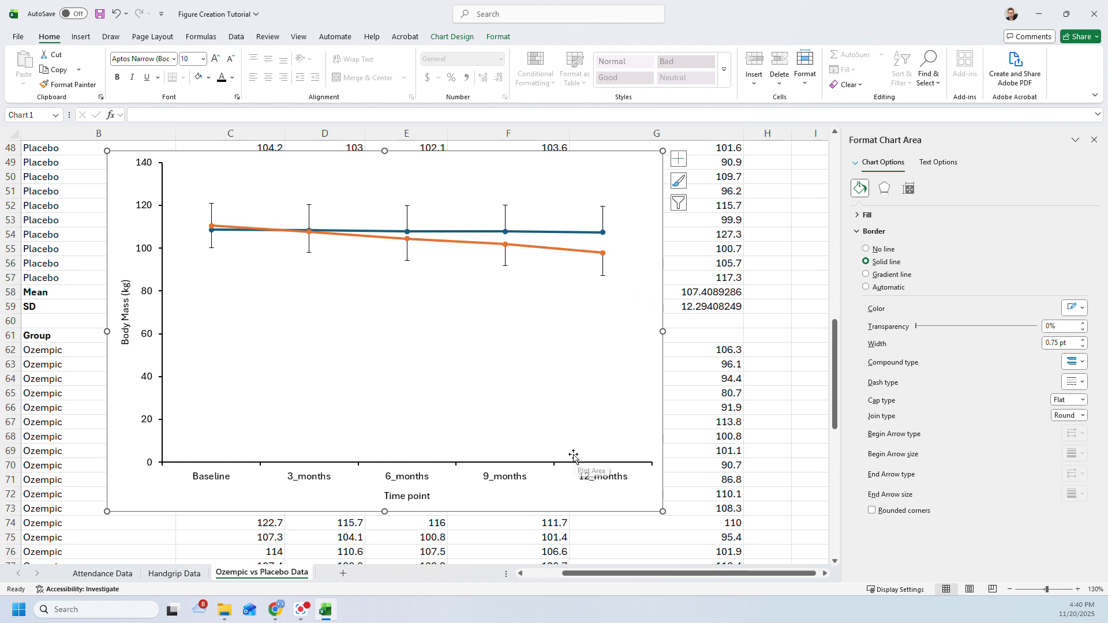
- Set the minimum bound of the vertical value axis to 70
mouse_move(407, 244)
click(145, 257)
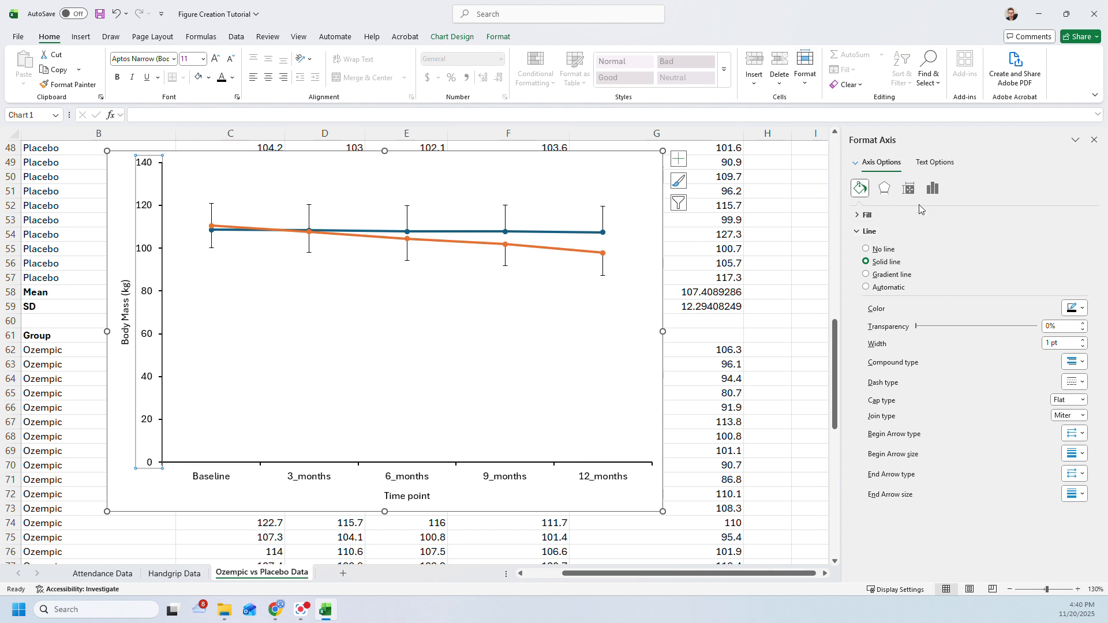
click(932, 190)
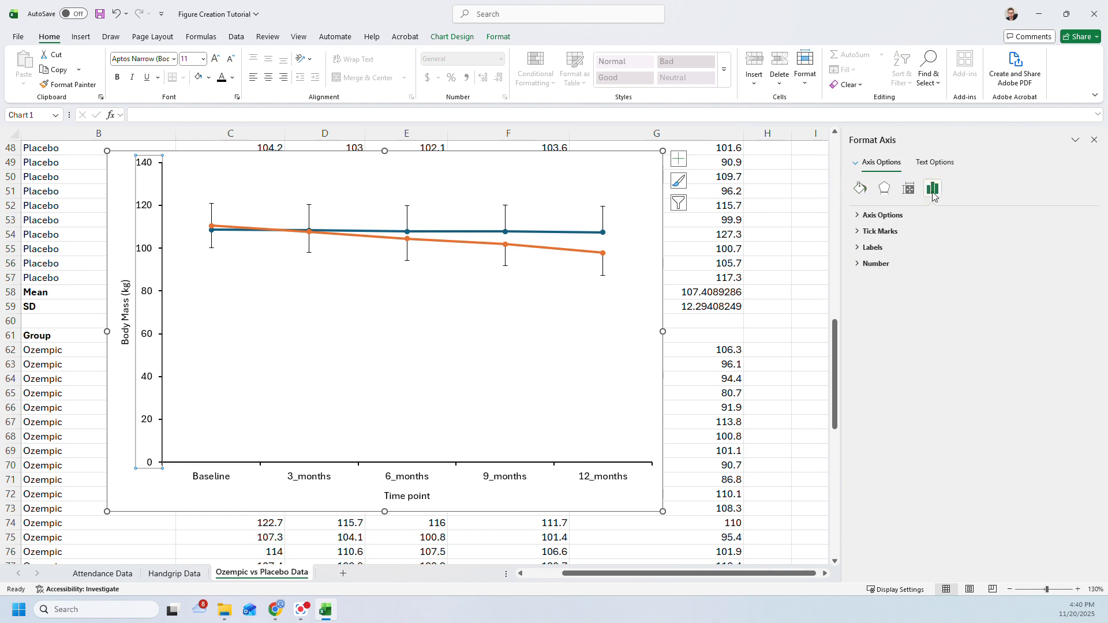
click(888, 215)
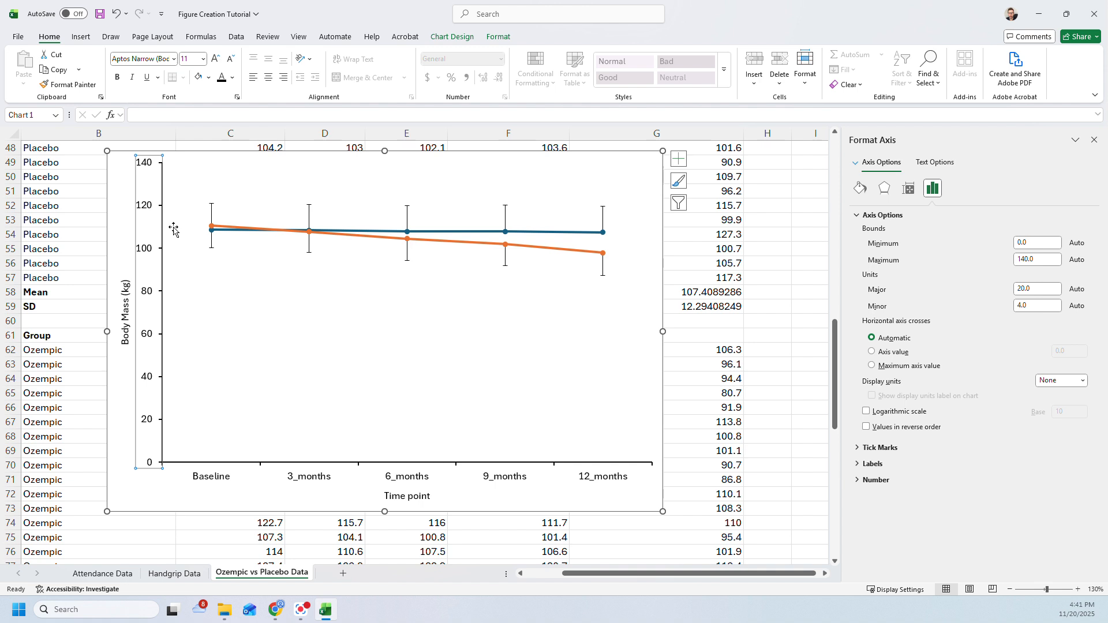
double_click(1033, 242)
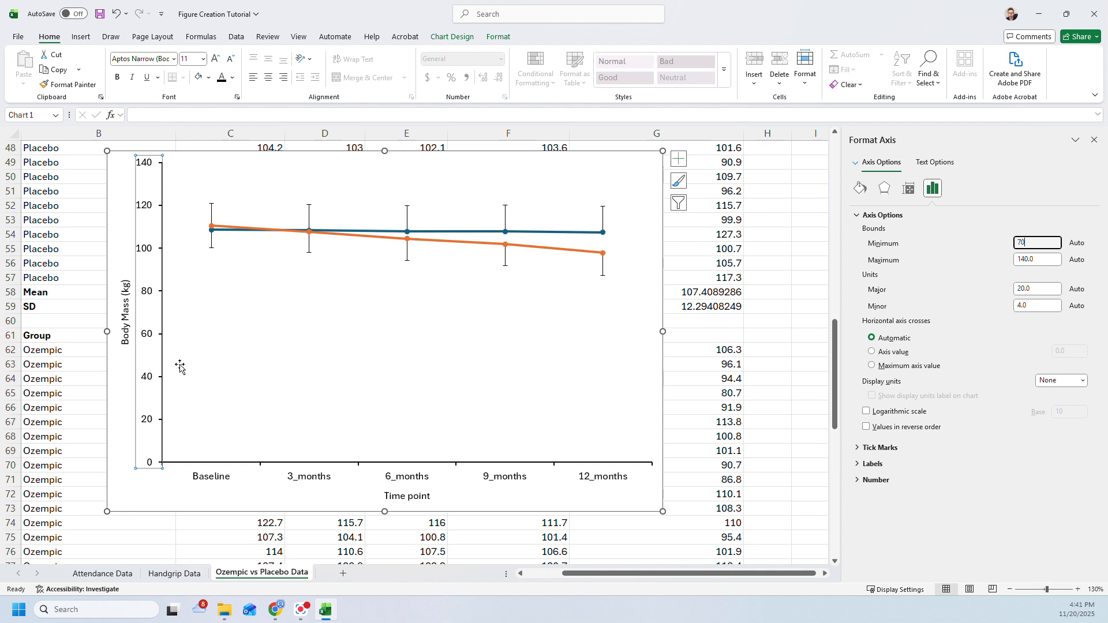
click(799, 293)
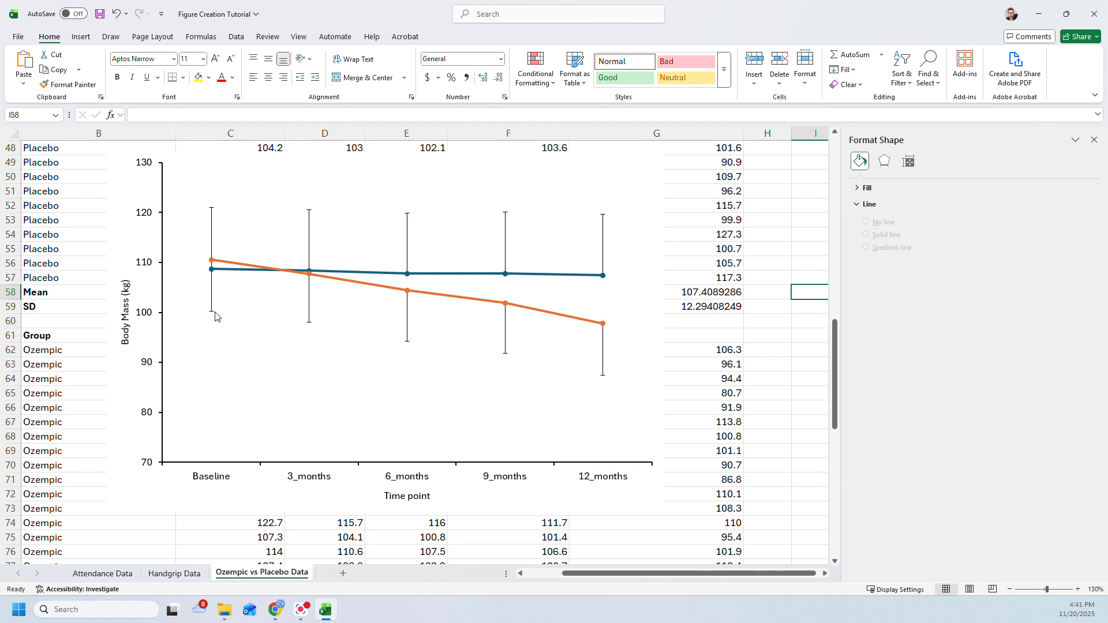
- Add a legend to the Ozempic vs Placebo line chart
mouse_move(372, 286)
click(640, 196)
click(657, 177)
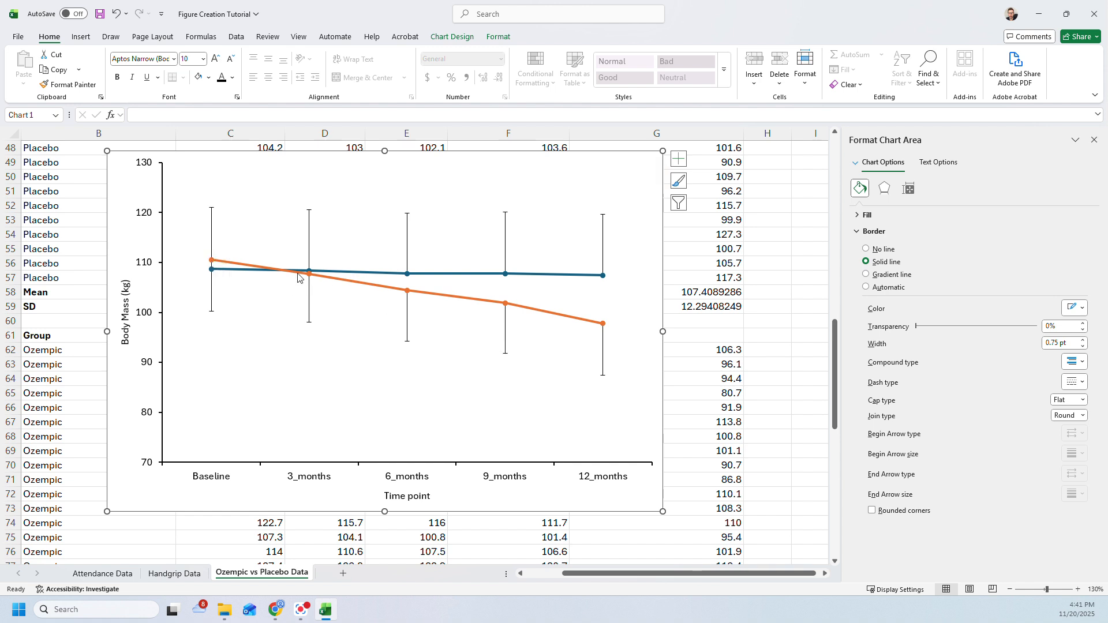
click(678, 162)
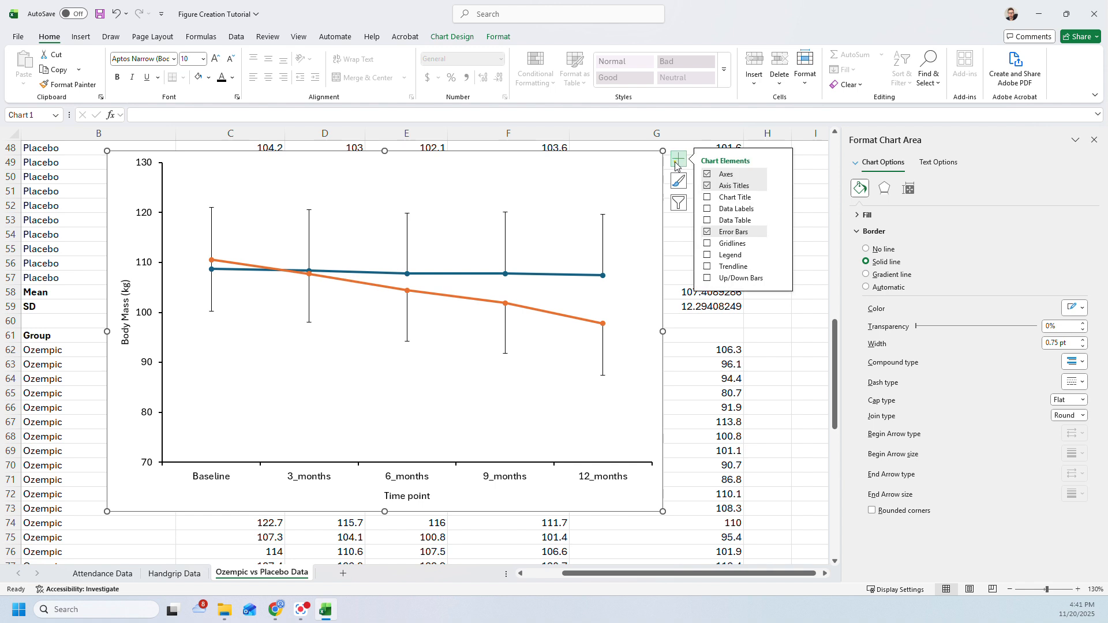
click(707, 255)
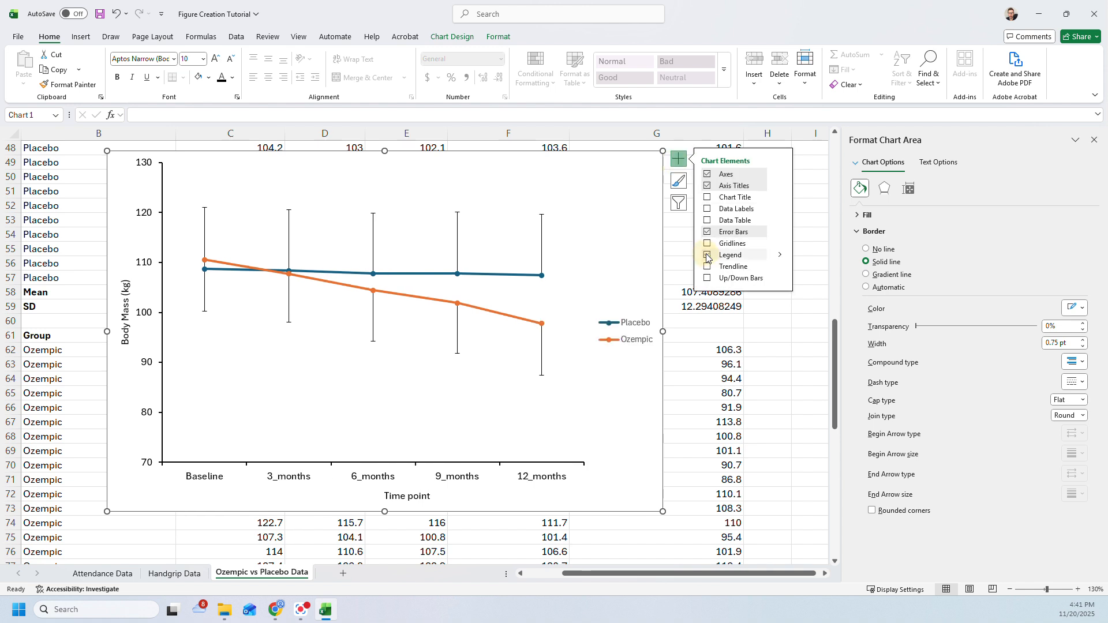
- Widen the plot area so it extends almost to the chart's outer edge, across the space taken by the legend
click(613, 340)
click(575, 306)
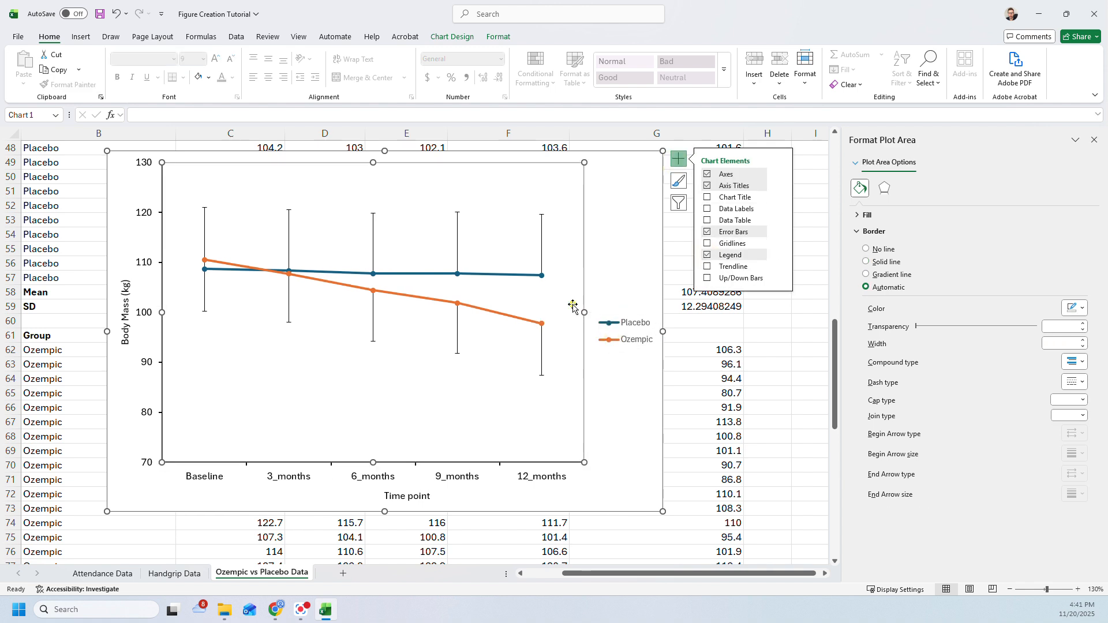
drag(582, 313, 653, 315)
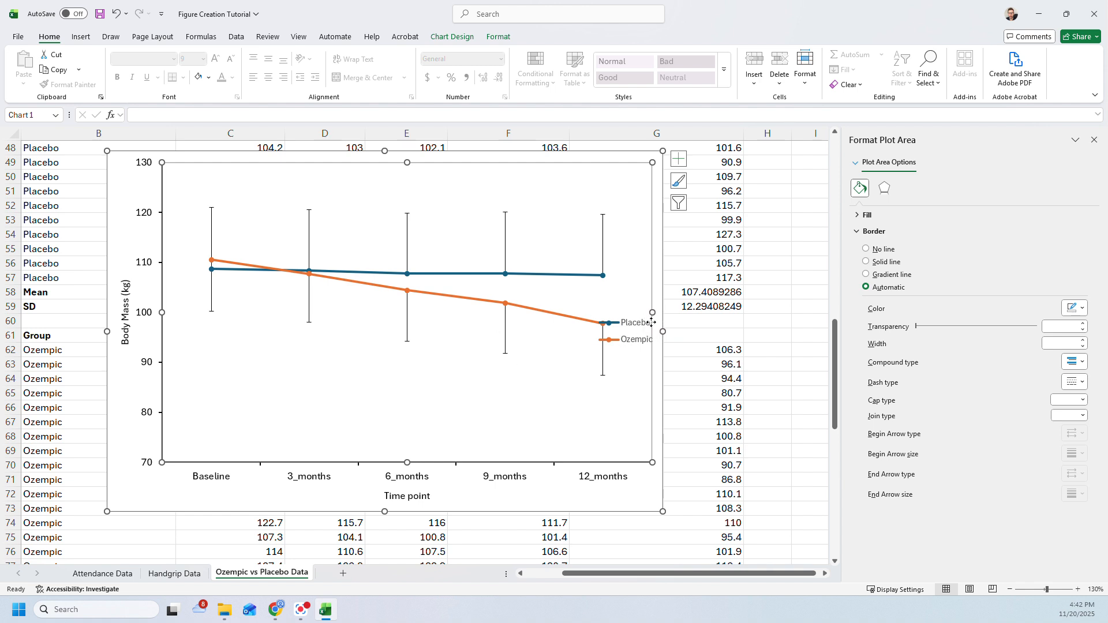
- Move the legend into the empty lower-left corner of the plot area and set its font size to 11
click(637, 322)
drag(637, 315, 226, 409)
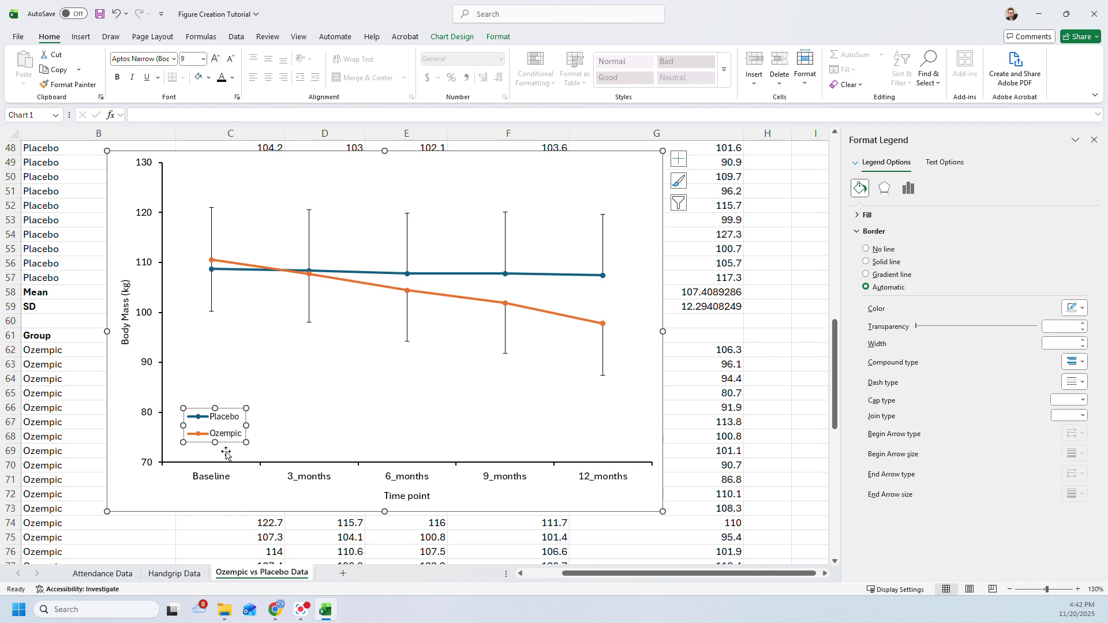
click(215, 59)
click(214, 59)
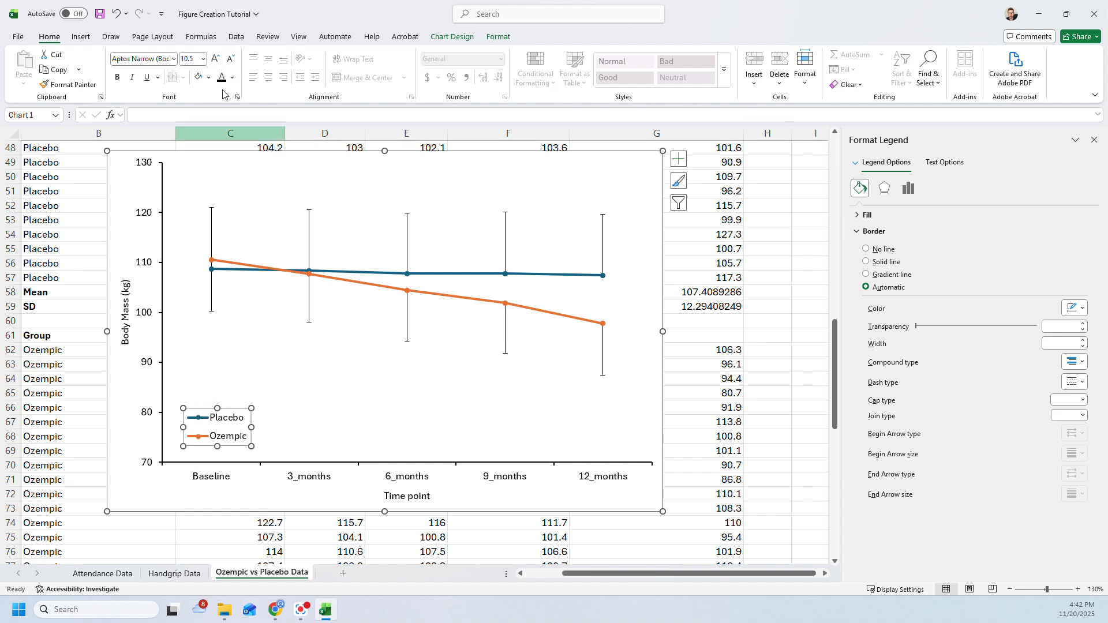
click(214, 59)
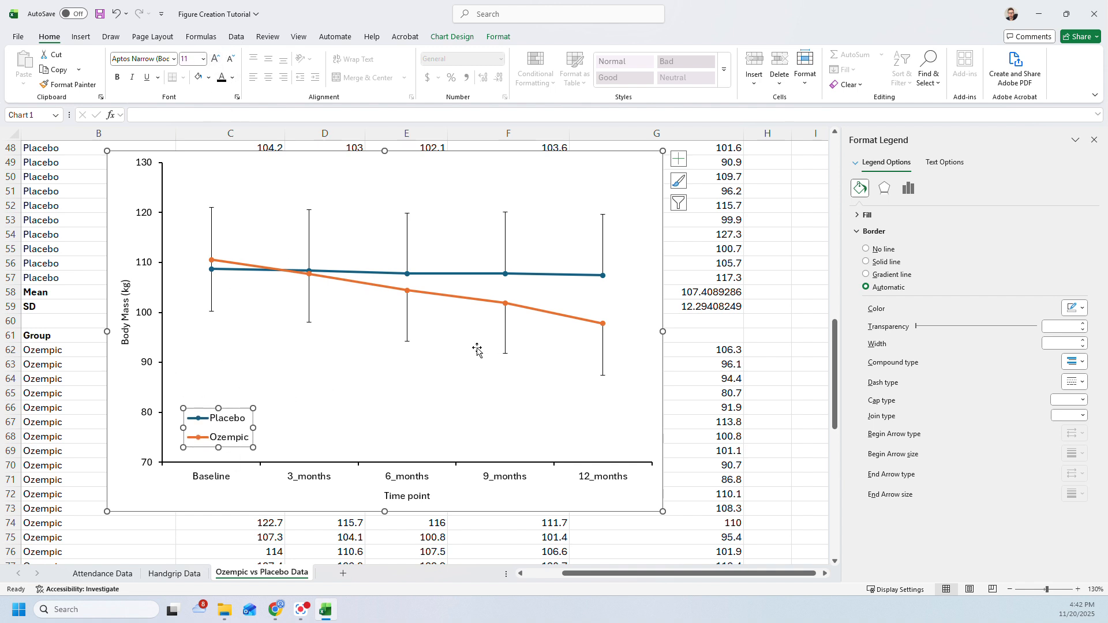
- Format the Placebo series line as solid black with a width of 0.5 pt
click(543, 276)
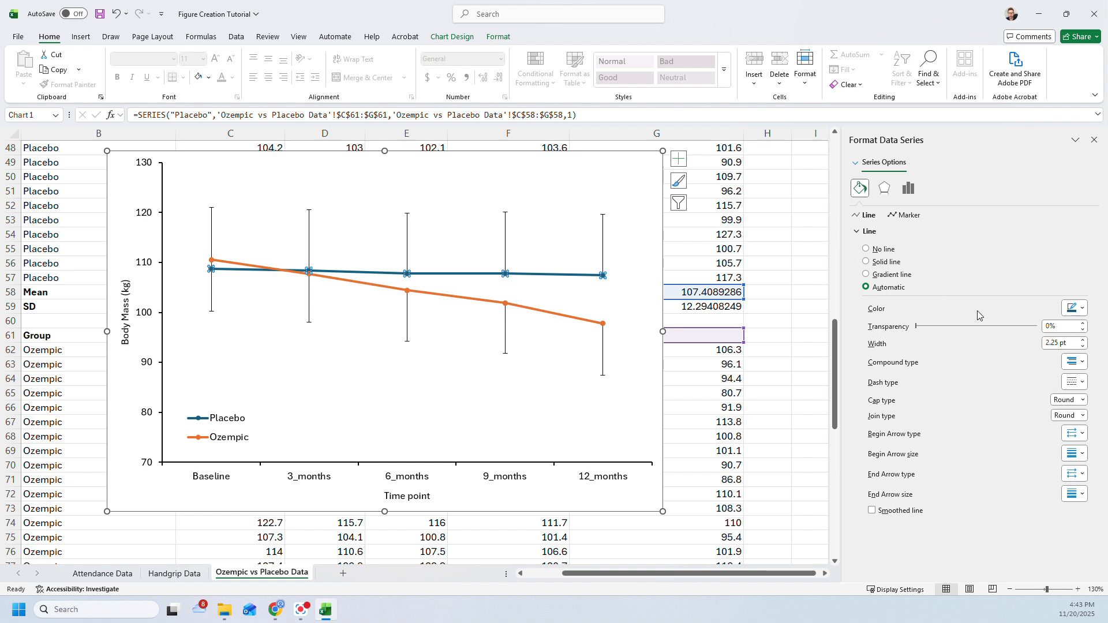
click(1074, 308)
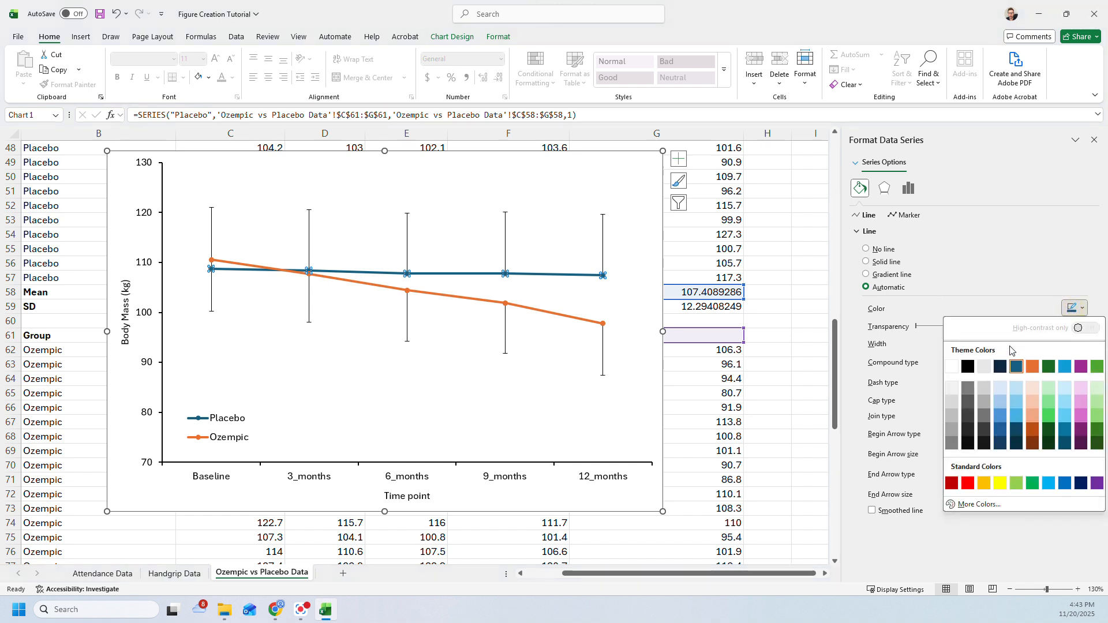
click(970, 367)
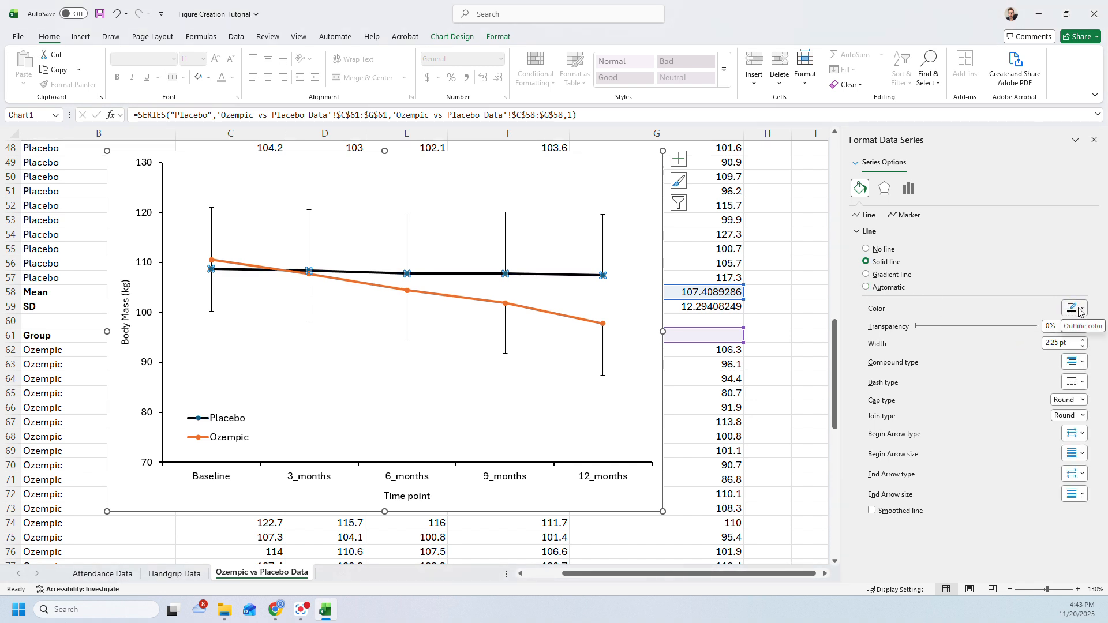
click(1084, 347)
click(1083, 347)
click(1083, 348)
click(1084, 347)
click(1083, 348)
click(1084, 347)
click(1083, 347)
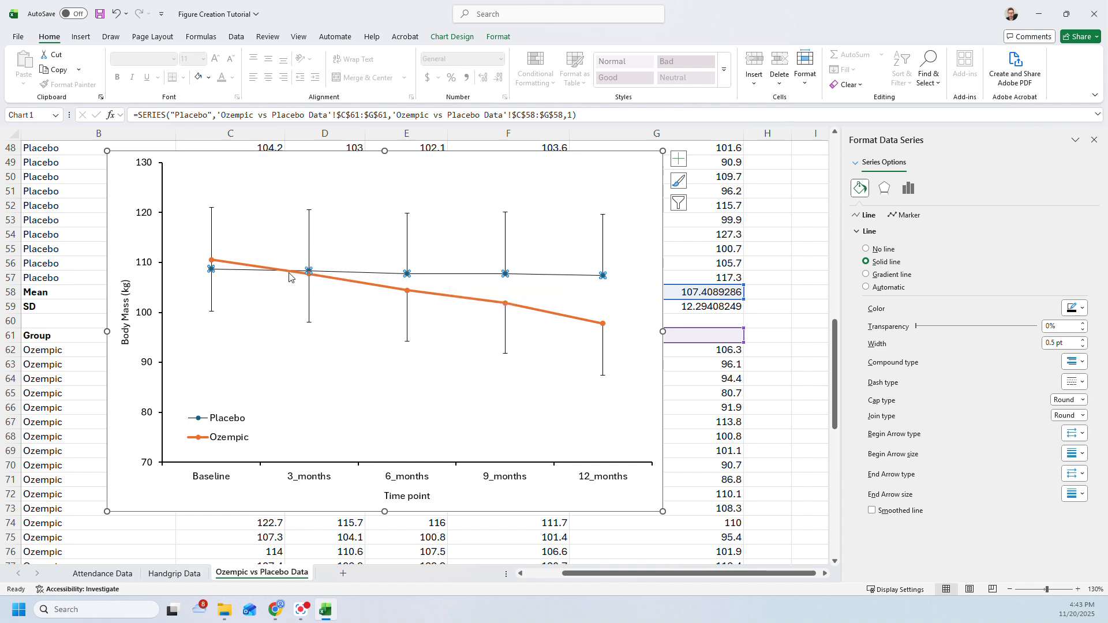
- Format the Ozempic series line as solid black with a width of 0.5 pt
click(371, 285)
click(448, 300)
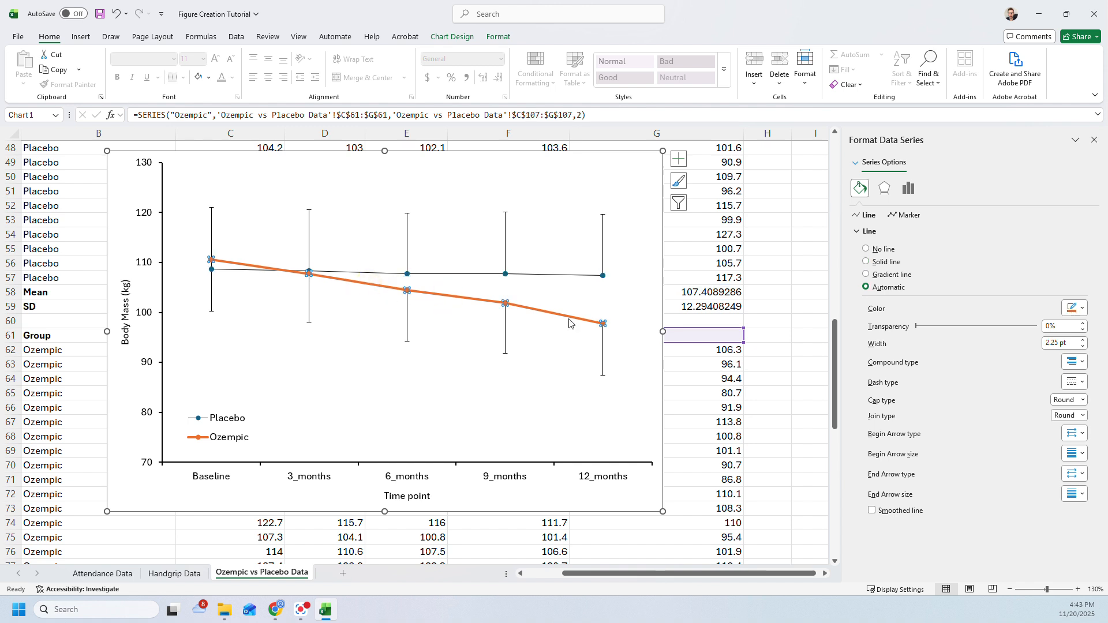
click(1068, 316)
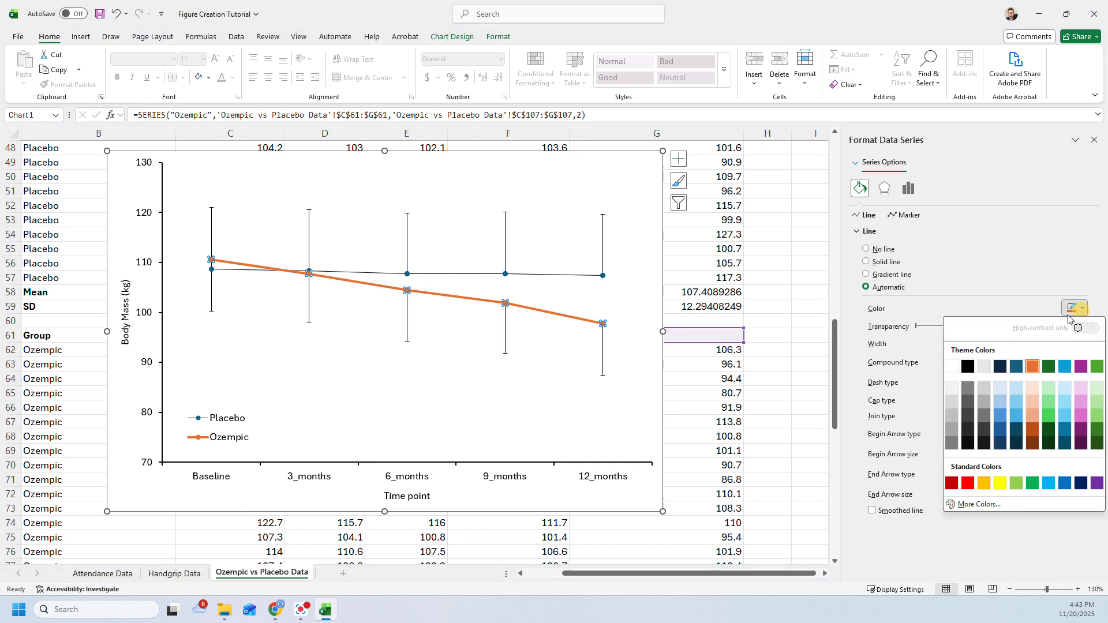
click(968, 367)
click(1083, 346)
click(1083, 346)
click(1084, 346)
click(1083, 346)
click(1083, 345)
click(1083, 345)
click(1084, 346)
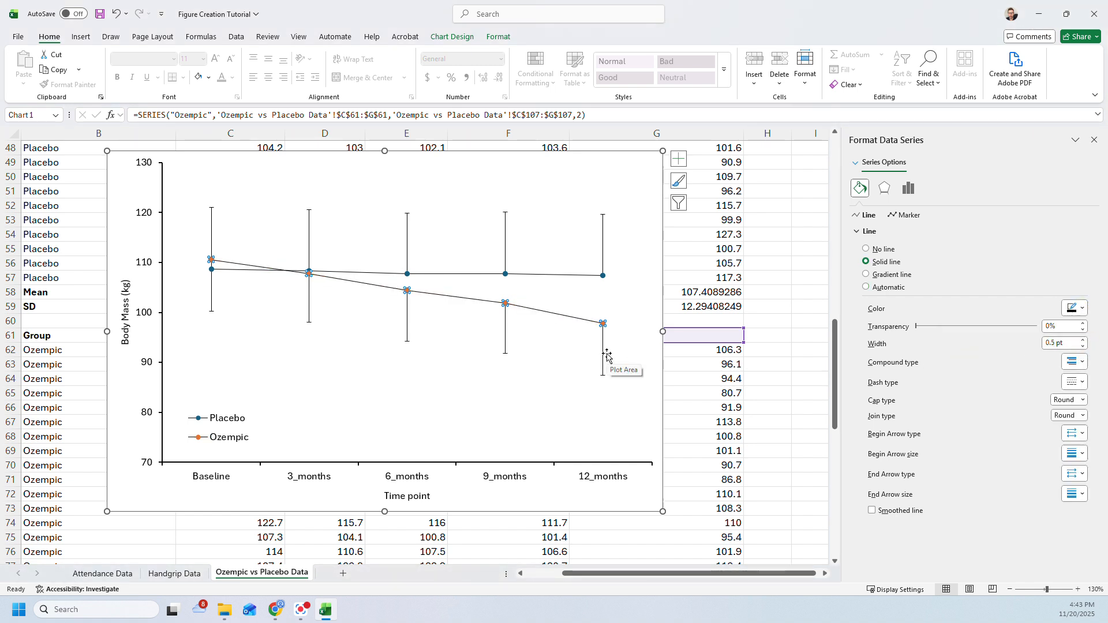
- Set the size of the Ozempic series' built-in markers to 6
click(909, 216)
click(883, 230)
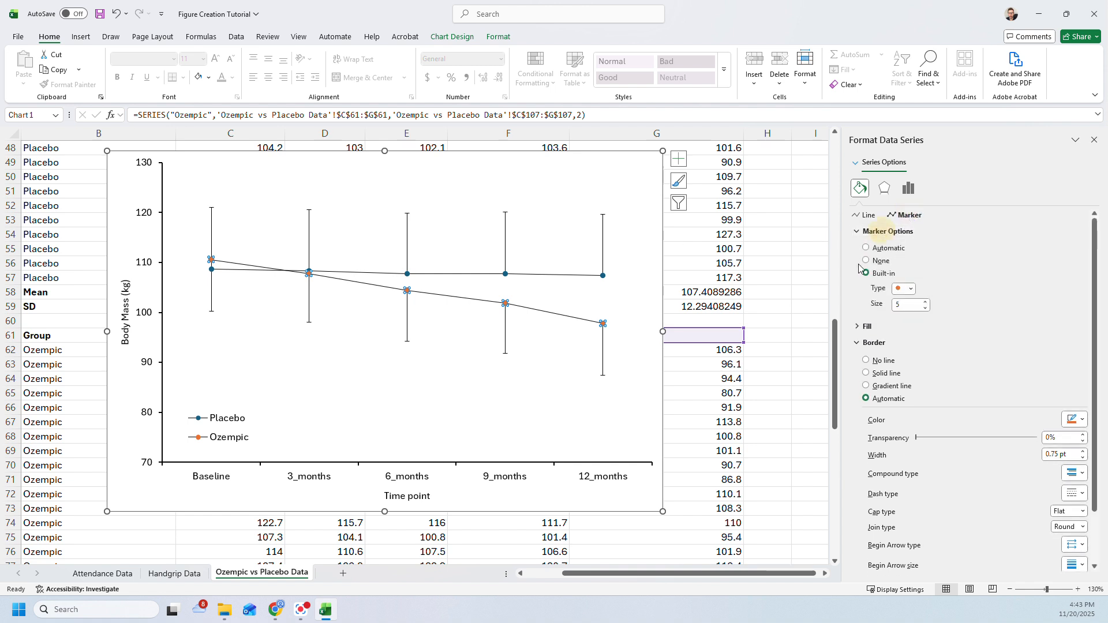
click(863, 327)
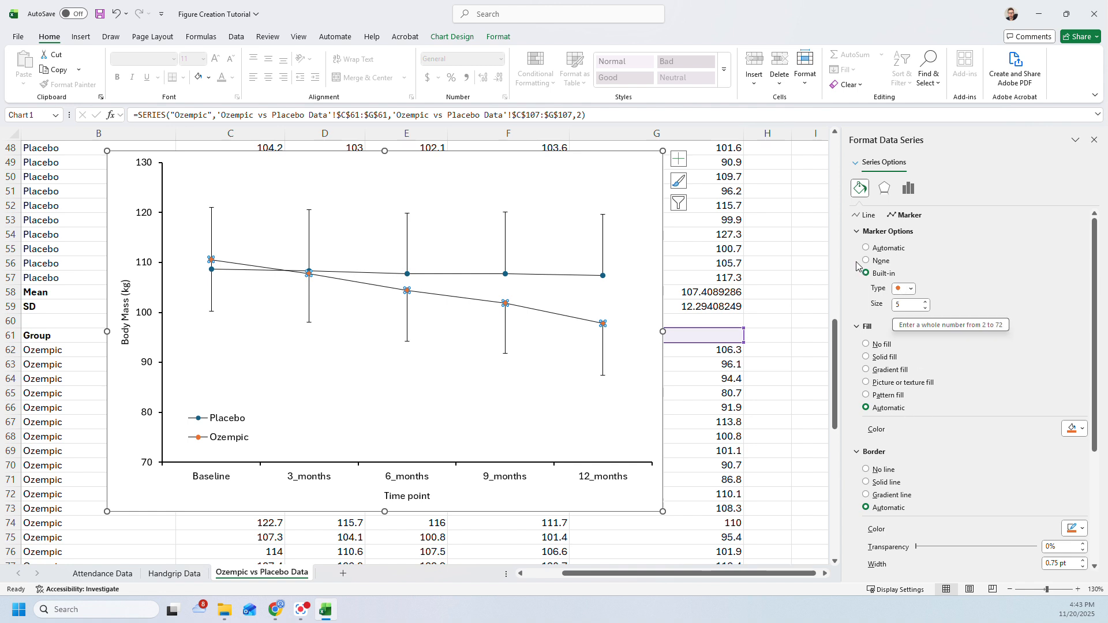
click(926, 301)
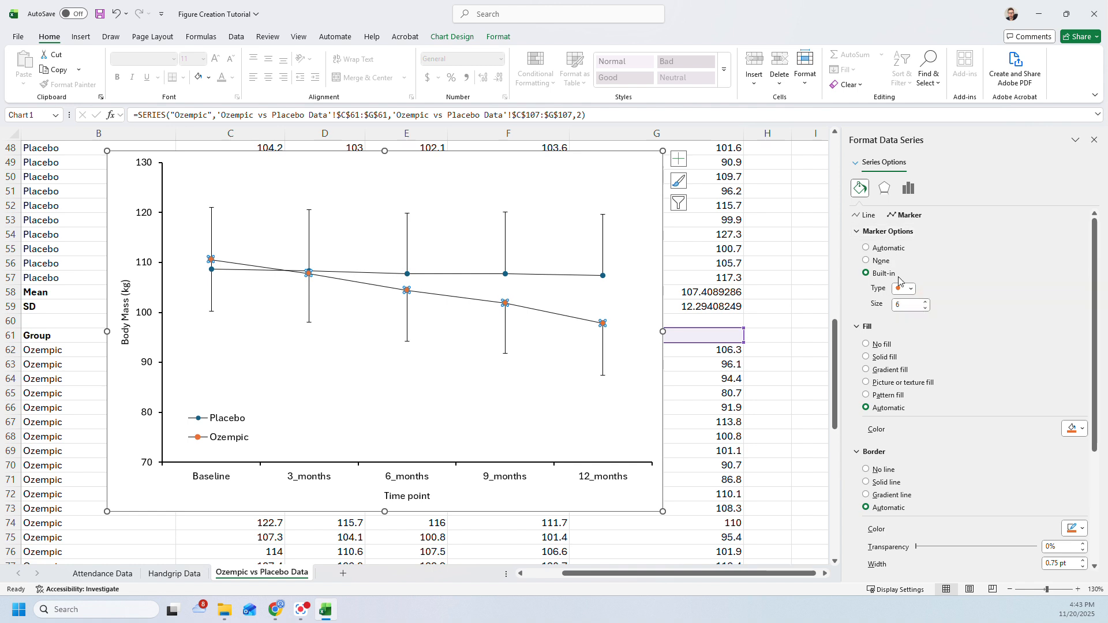
click(911, 290)
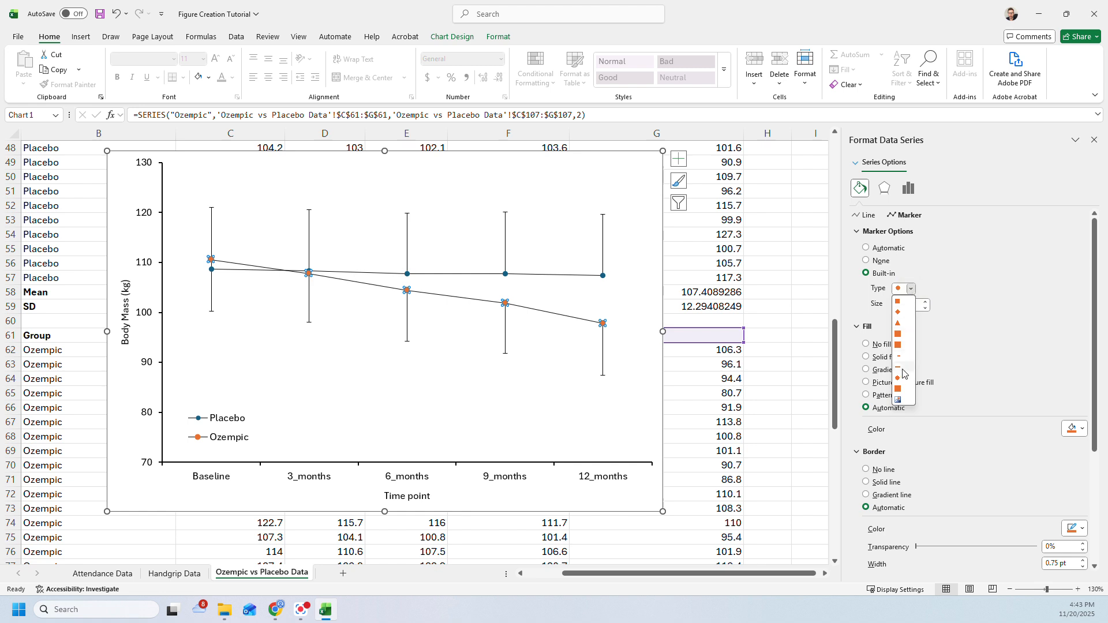
click(912, 294)
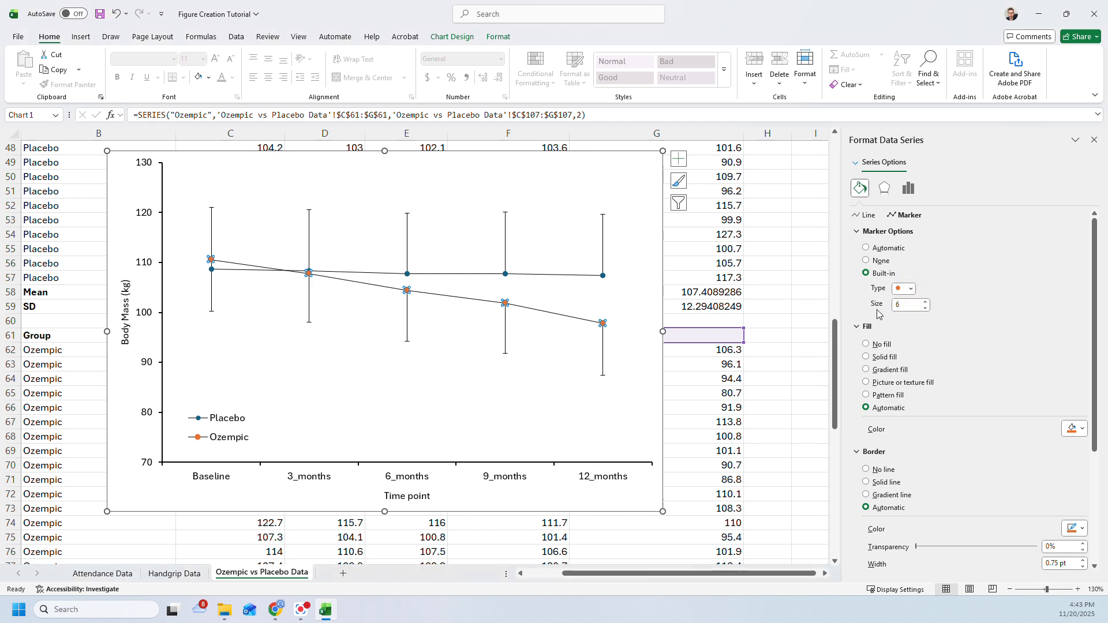
- Give the Ozempic markers a solid black fill and a black border 0.5 pt wide
click(1078, 433)
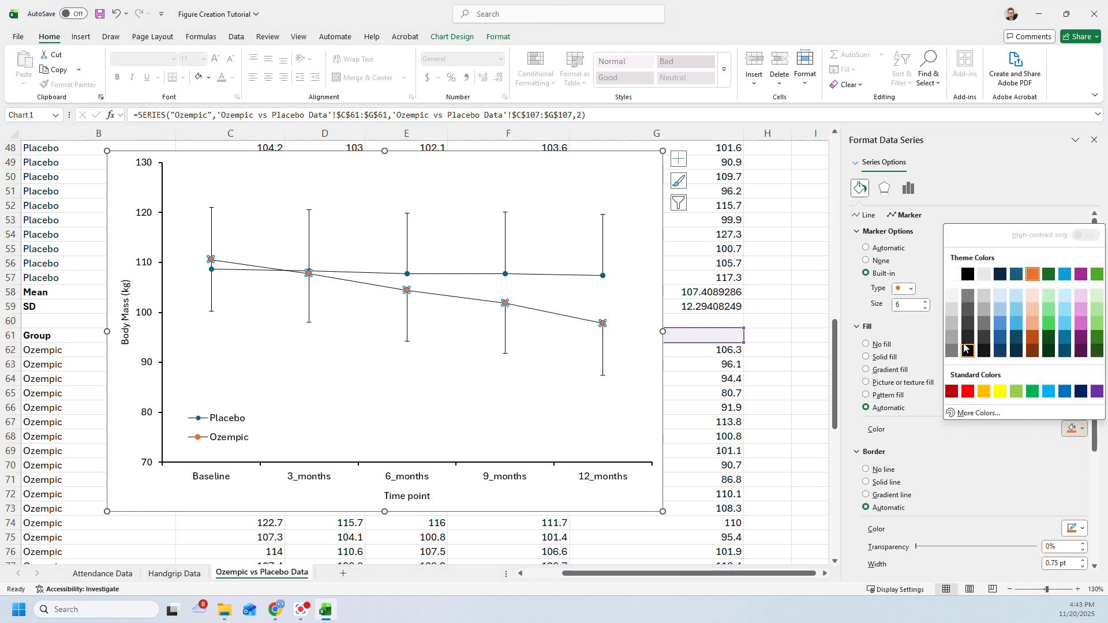
click(968, 276)
scroll(1033, 416, down, 1)
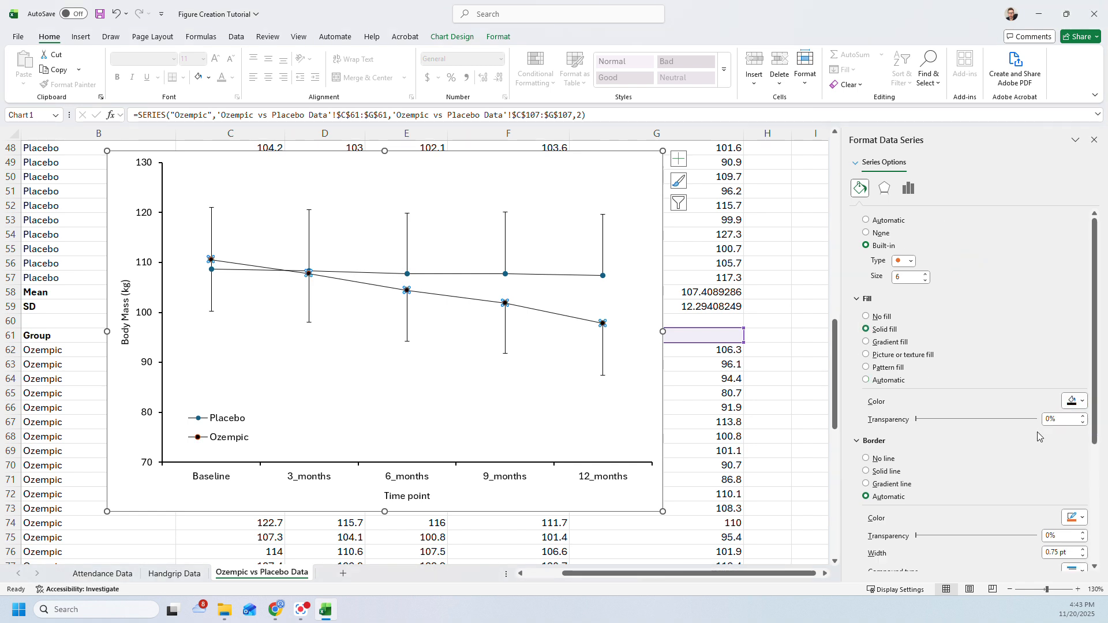
click(1072, 518)
click(972, 366)
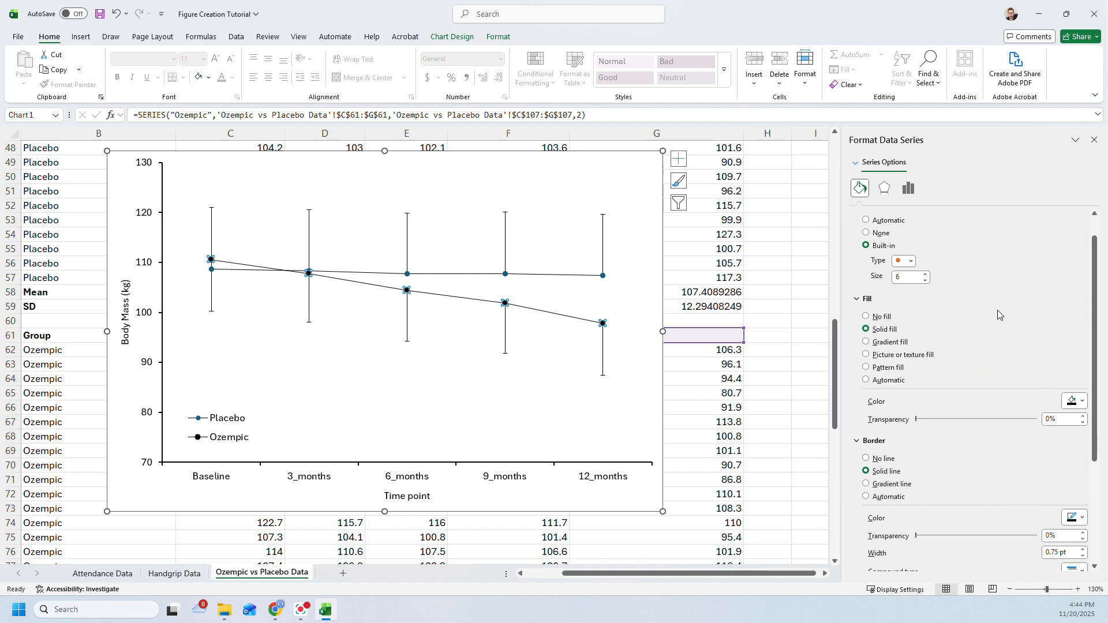
click(1082, 556)
- Set the Placebo series' markers to size 6 with a solid white fill
click(554, 310)
click(543, 276)
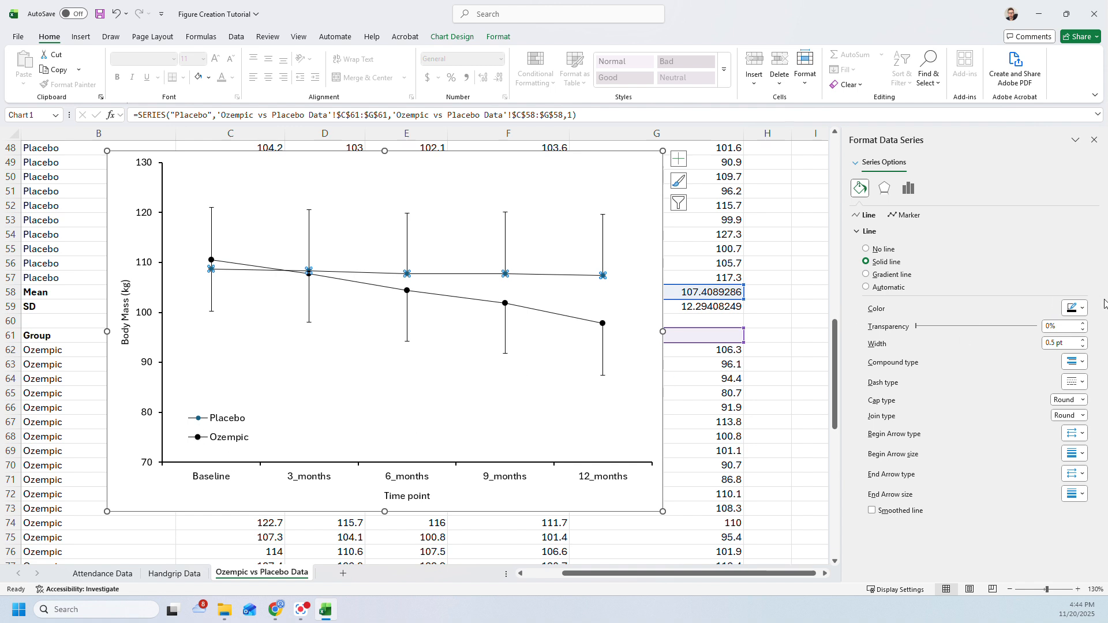
click(900, 216)
click(889, 231)
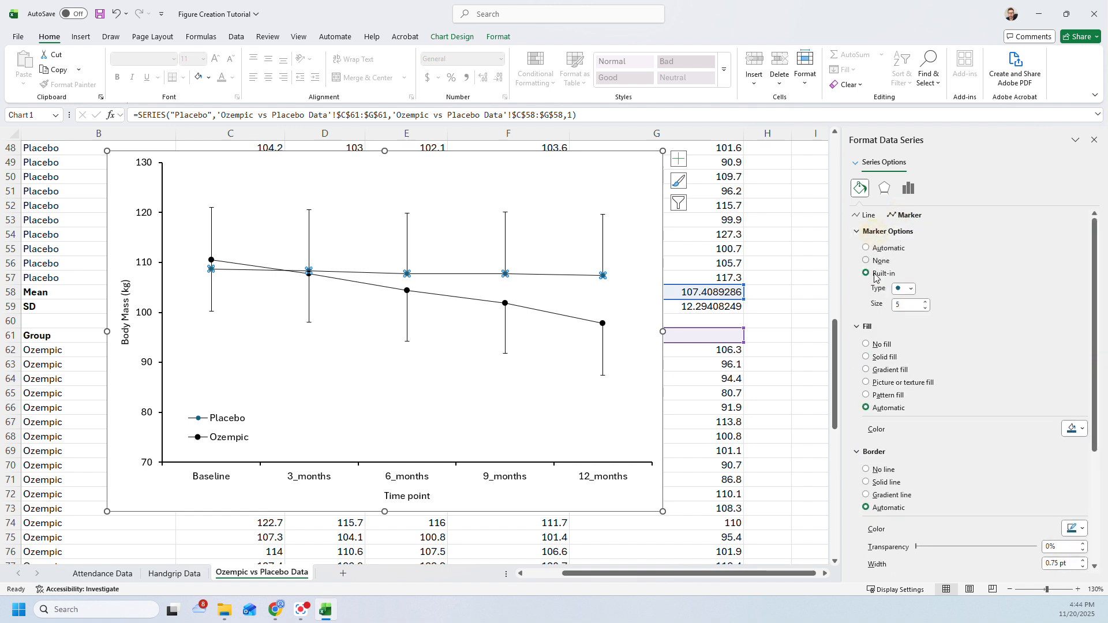
click(925, 302)
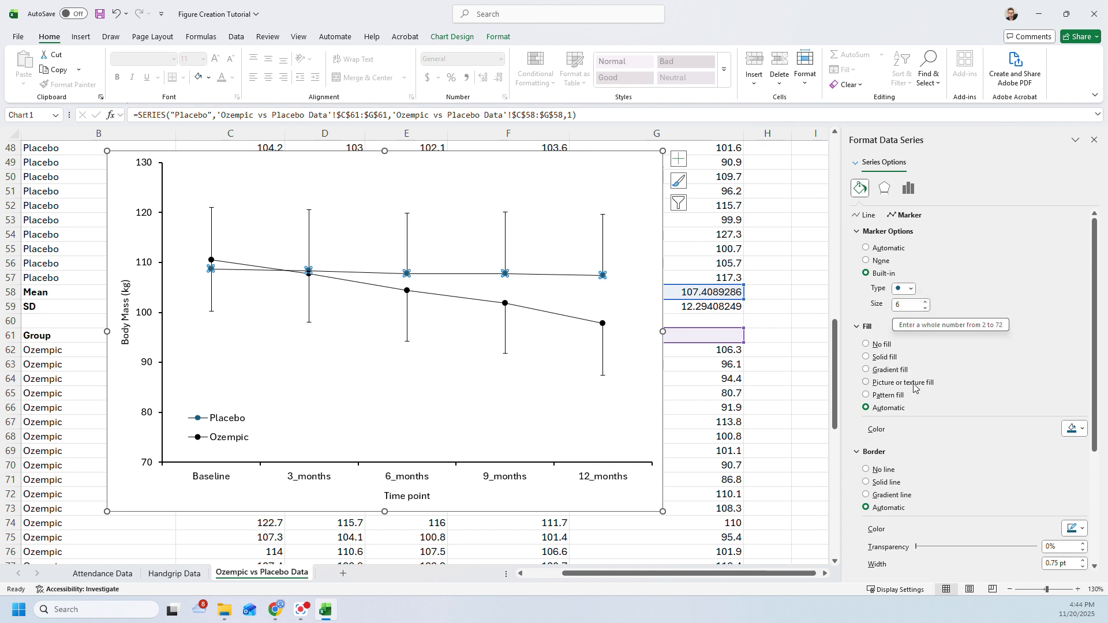
click(1080, 430)
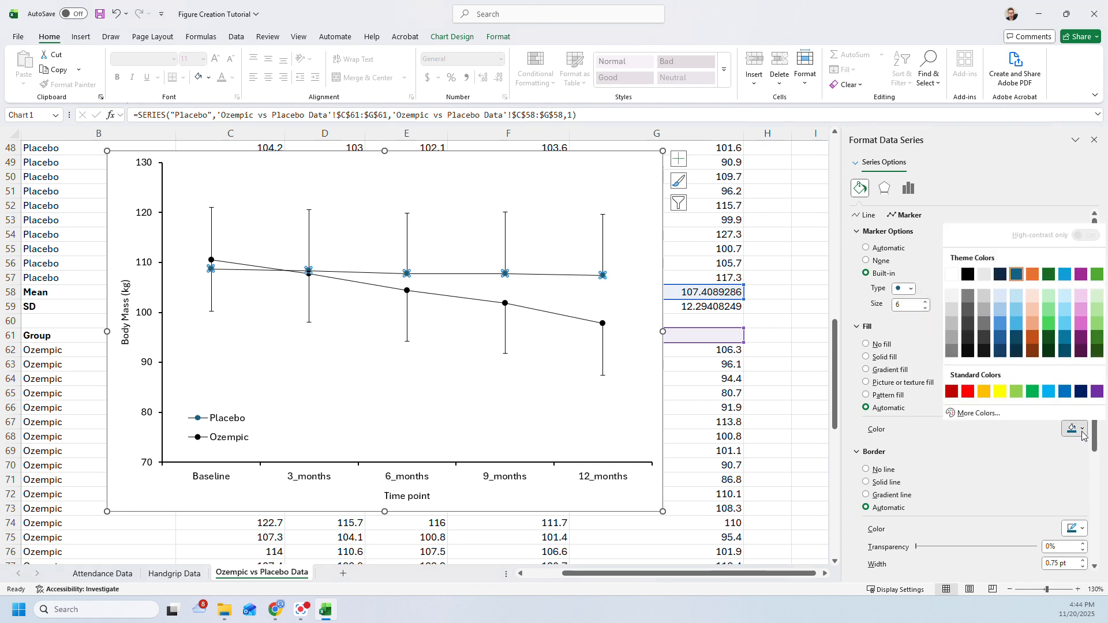
click(952, 275)
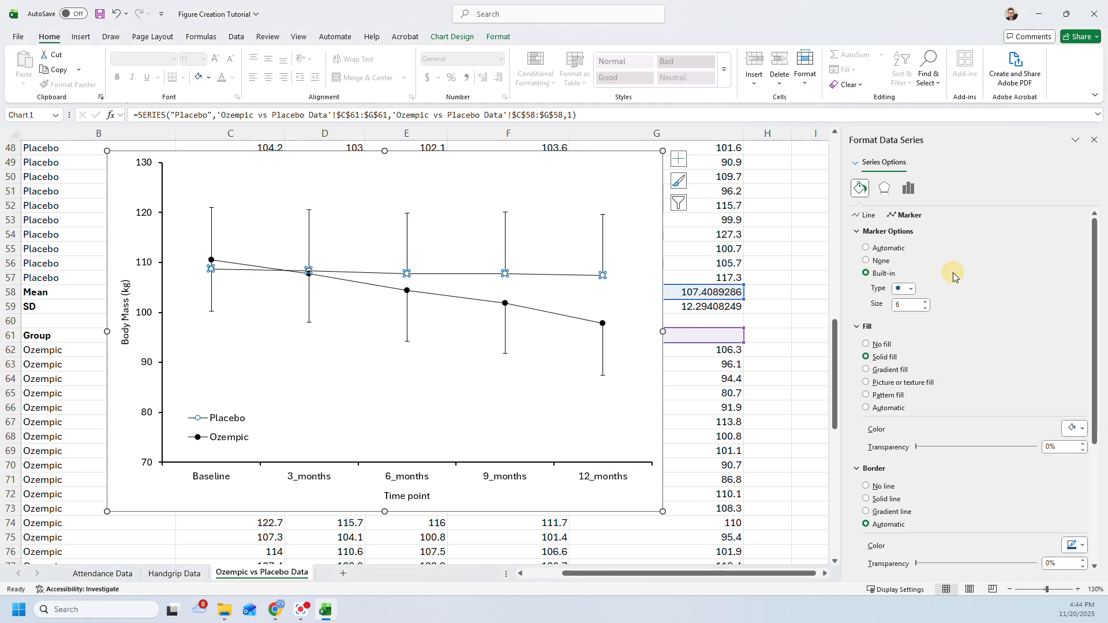
- Give the Placebo markers a black border, reduce its width by one increment, and deselect the chart
scroll(998, 436, down, 3)
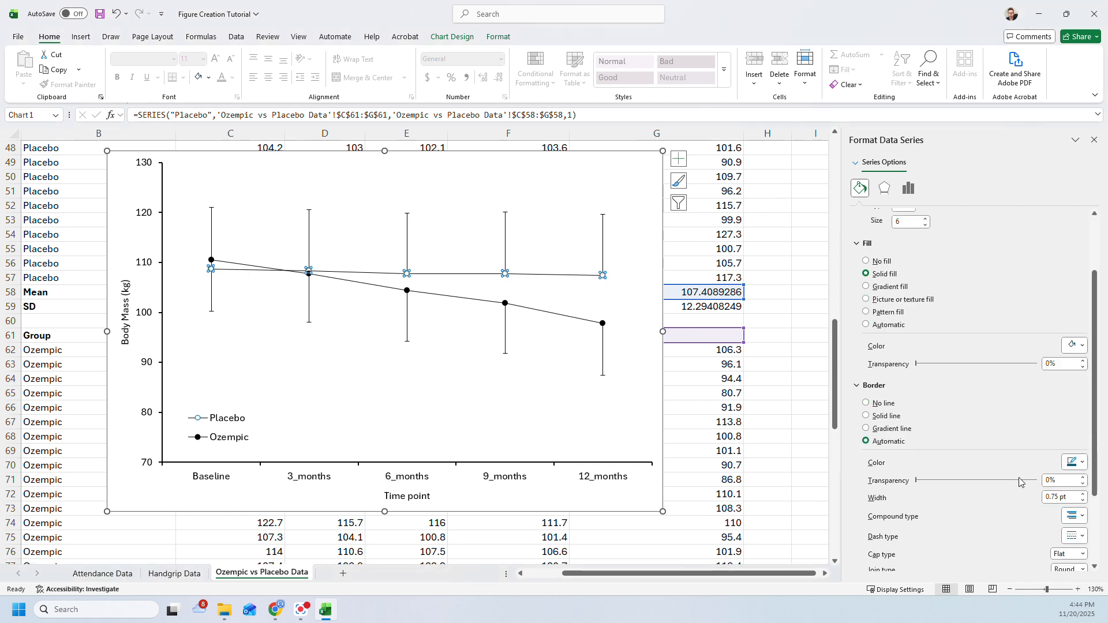
click(1073, 463)
click(967, 308)
click(1083, 502)
click(567, 403)
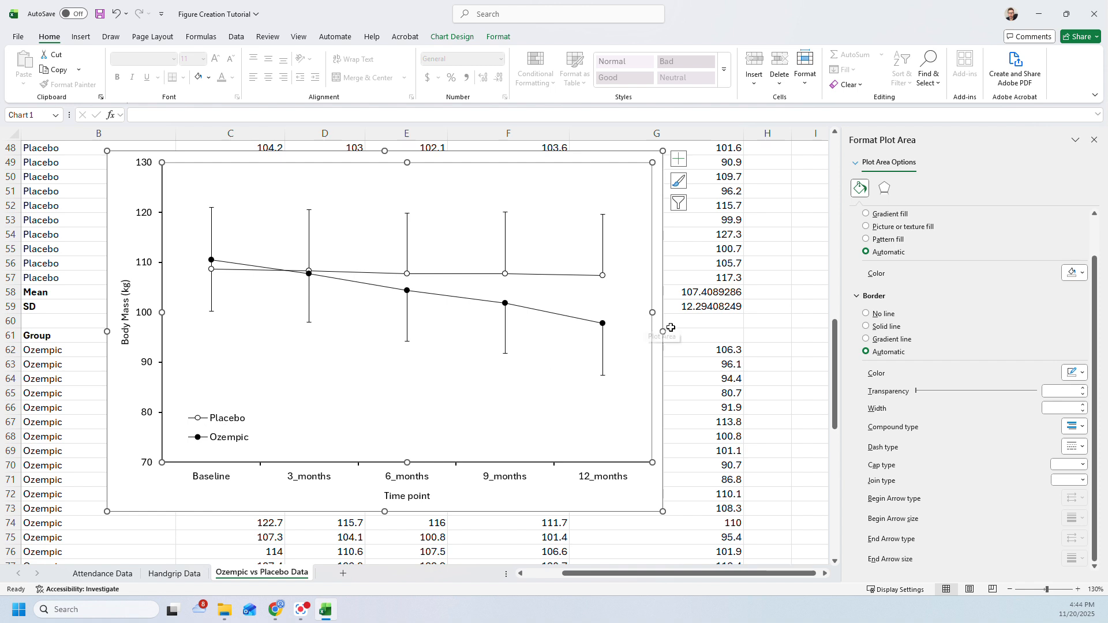
click(697, 269)
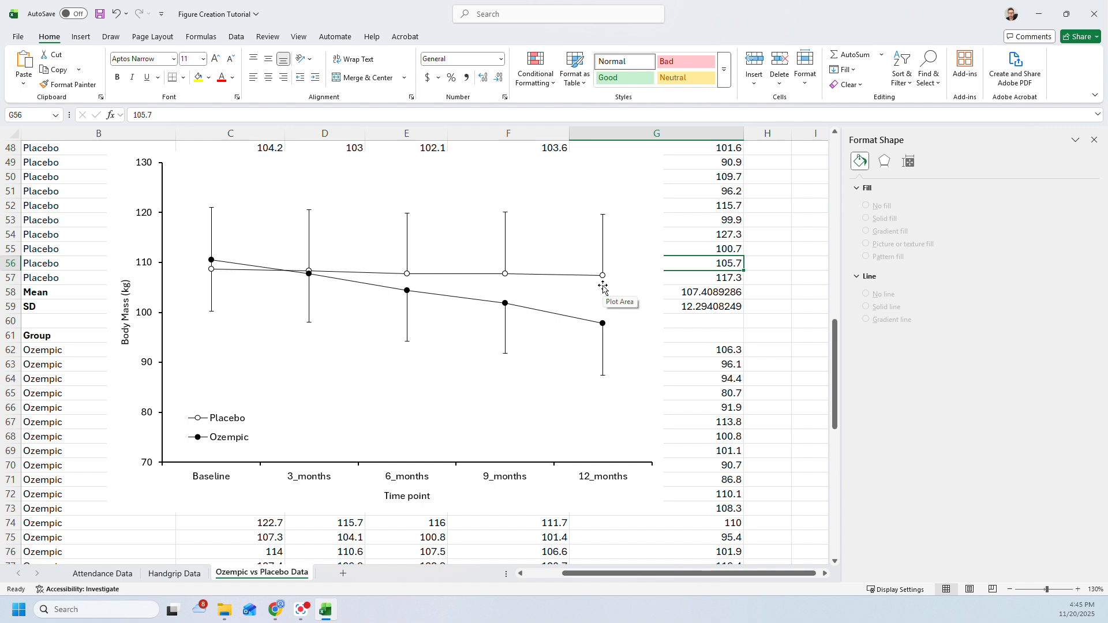
- Draw a small square text box on the chart, over the 6_months data points
drag(836, 340, 840, 326)
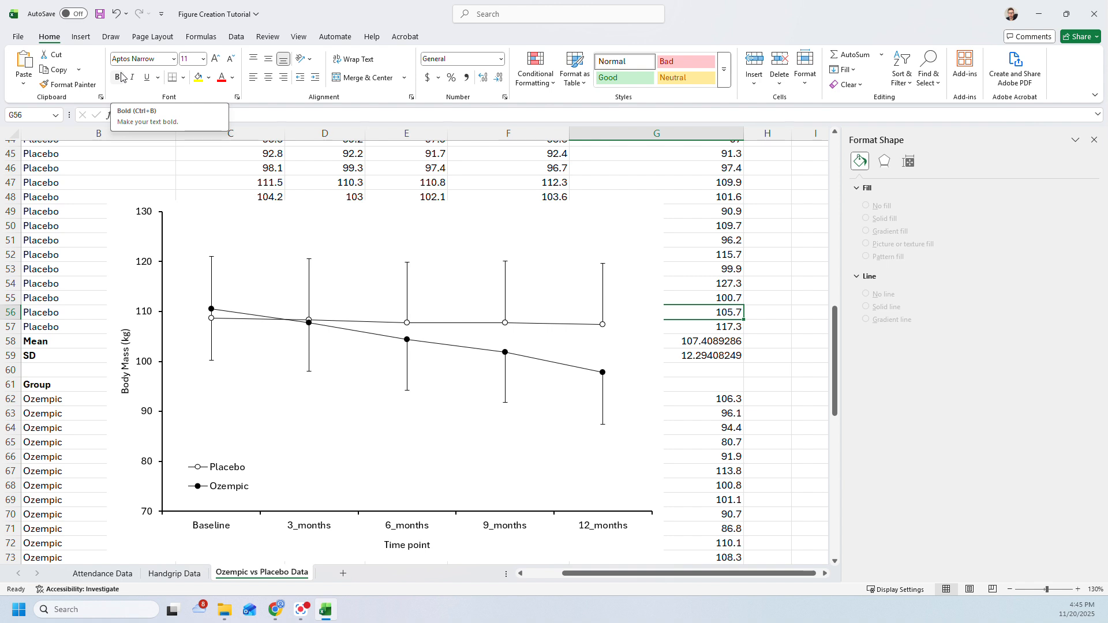
click(81, 37)
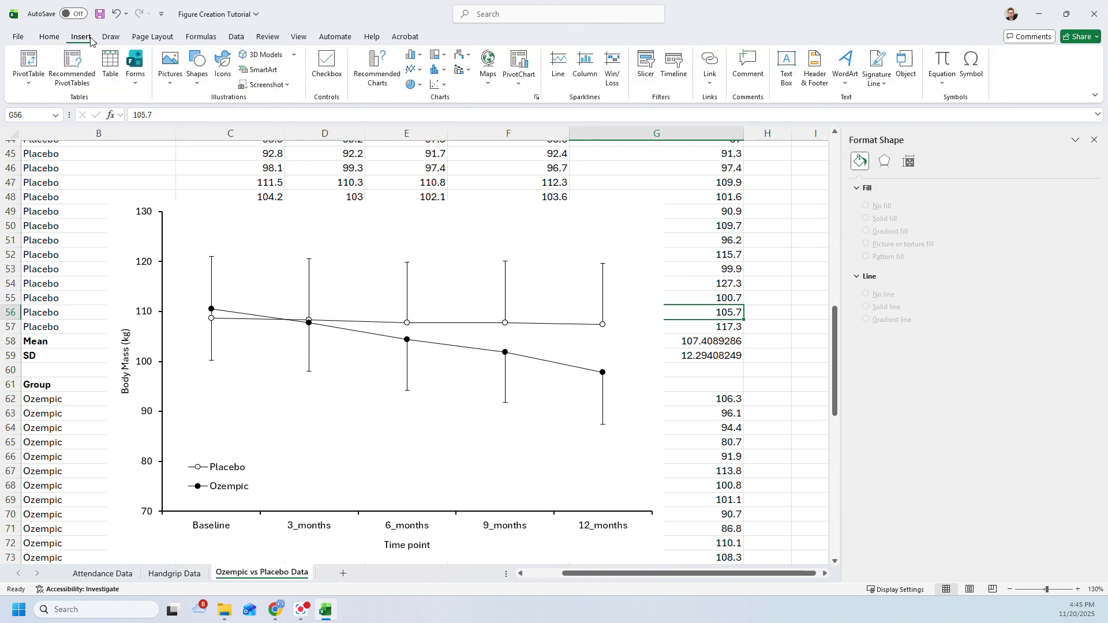
click(787, 68)
drag(388, 315, 460, 388)
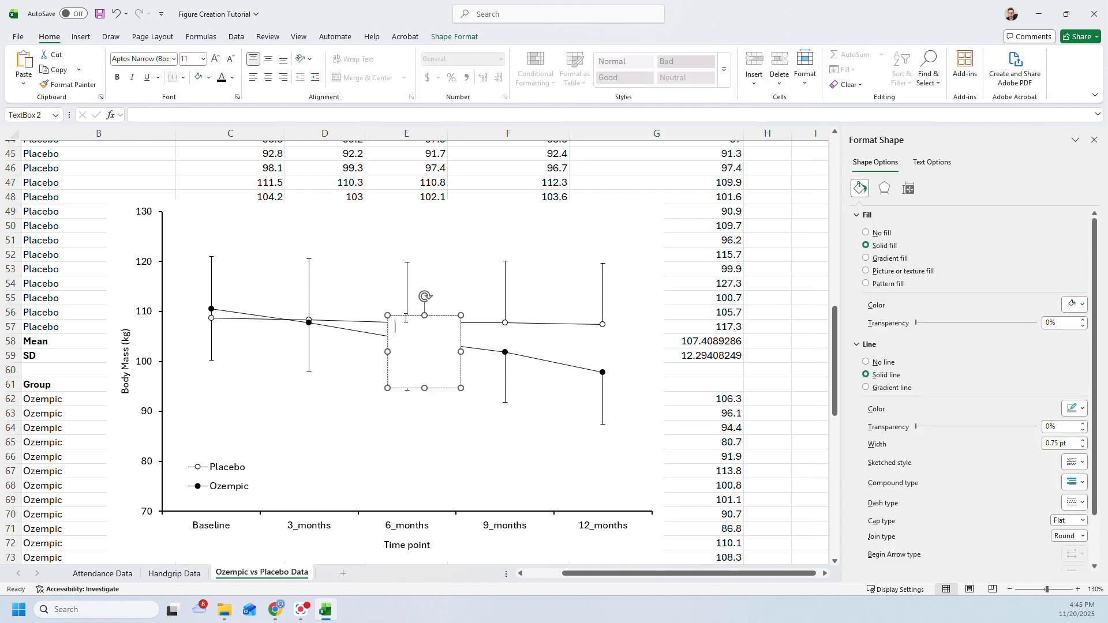
- Move the text box to the empty area below the lines, between 6_months and 9_months, and enter an asterisk in it
drag(406, 316, 446, 385)
click(442, 402)
click(85, 35)
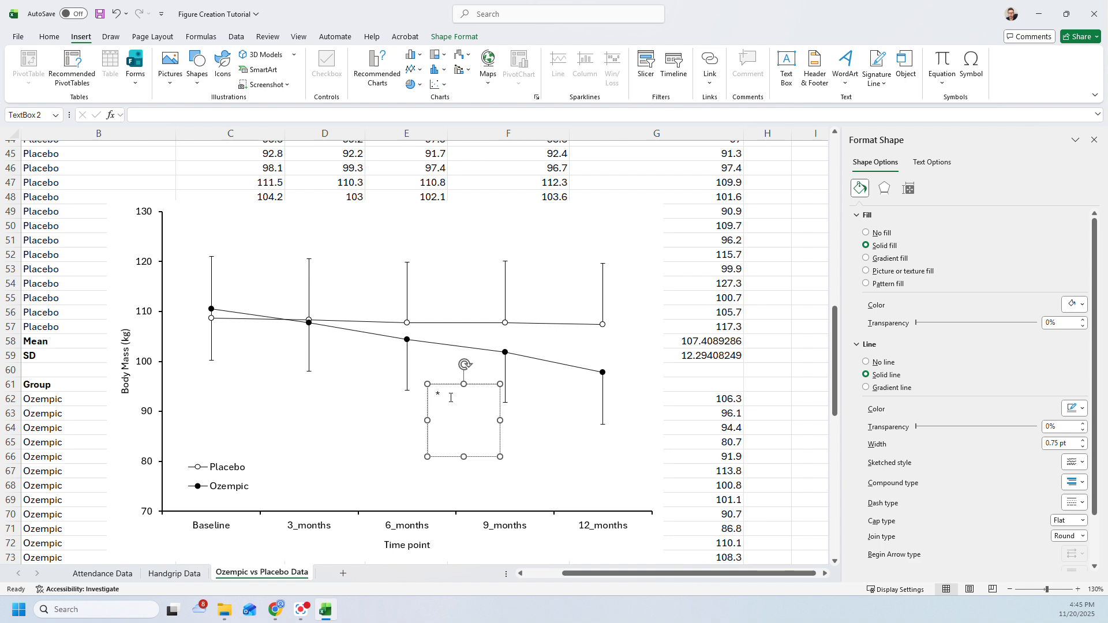
- Make the asterisk bold at size 14 and shrink its text box to about 0.31" high by 0.32" wide
drag(451, 398, 434, 396)
click(49, 36)
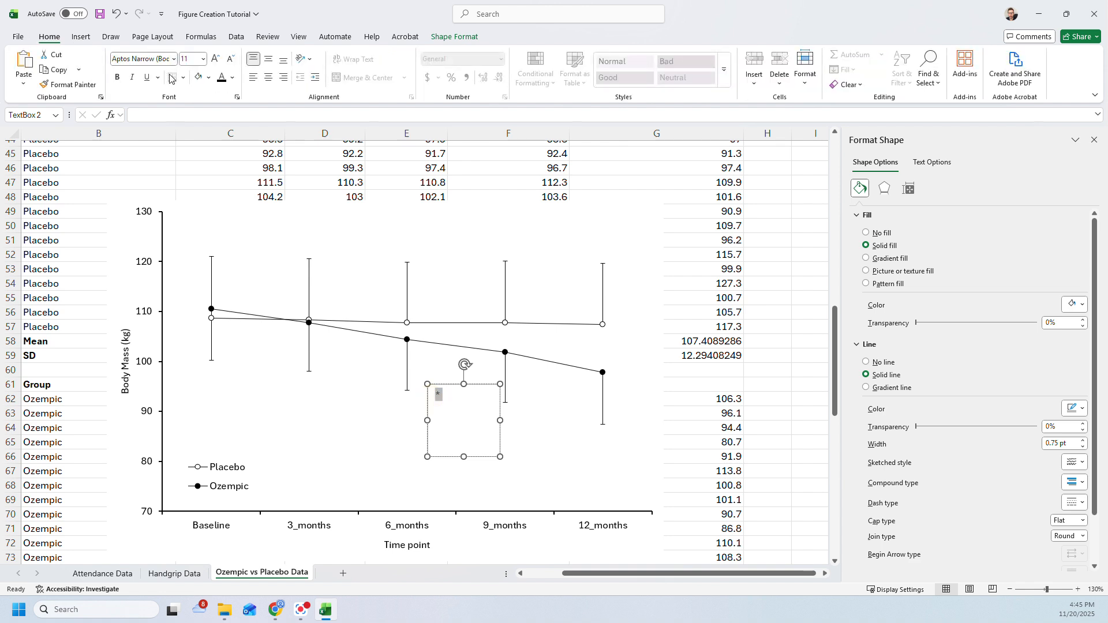
click(118, 76)
click(216, 59)
click(216, 59)
drag(500, 457, 452, 408)
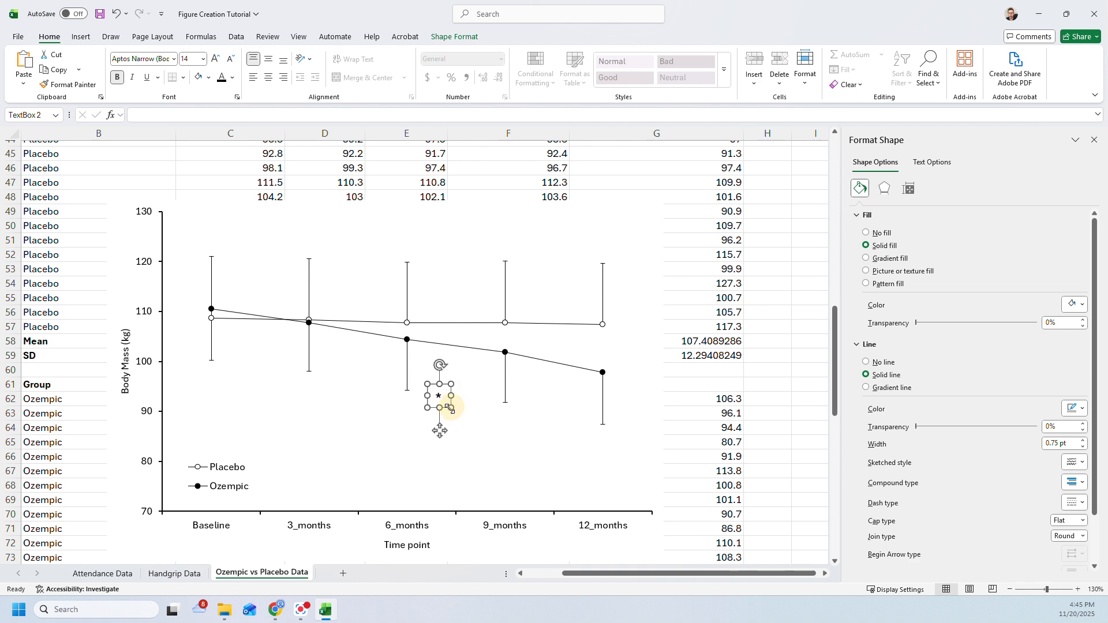
- Remove the asterisk text box's outline and undo the accidental shift of the plot area
click(455, 38)
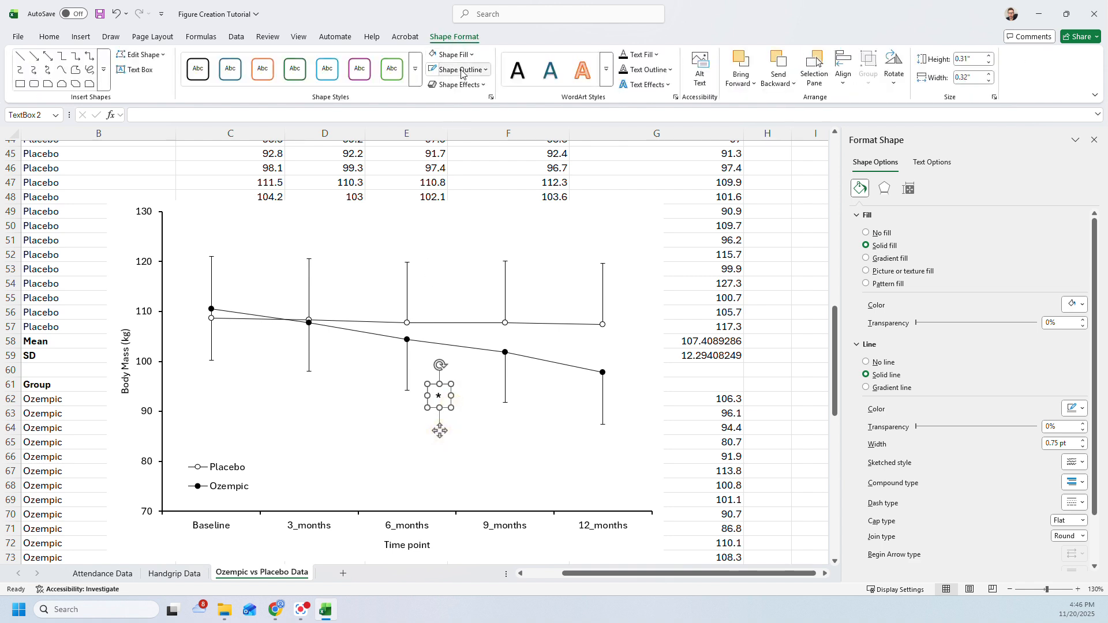
click(462, 69)
click(460, 285)
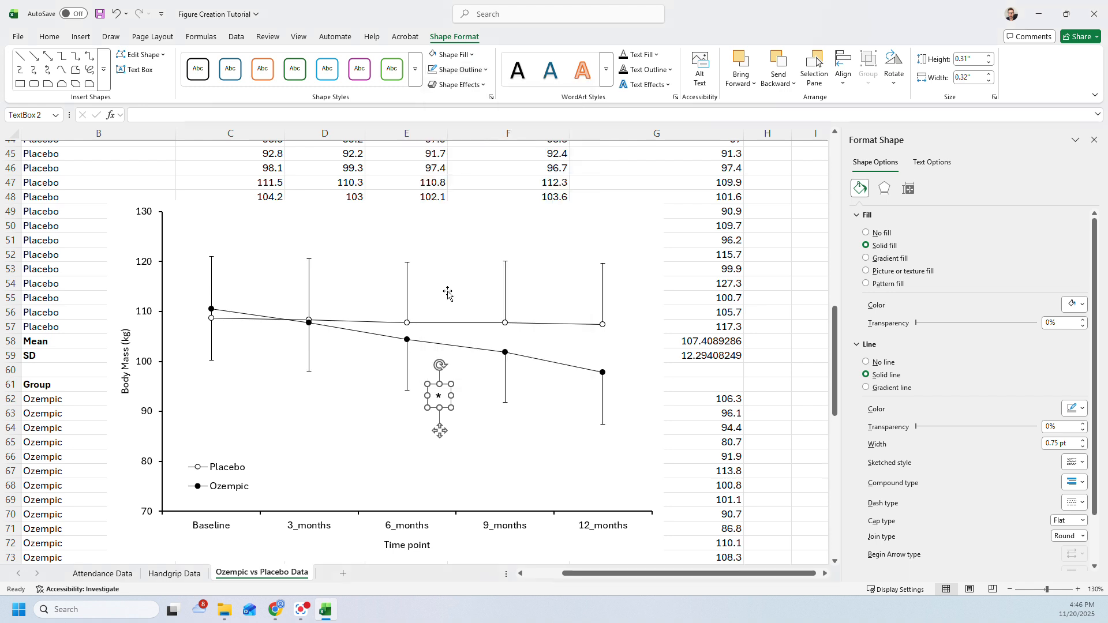
click(440, 436)
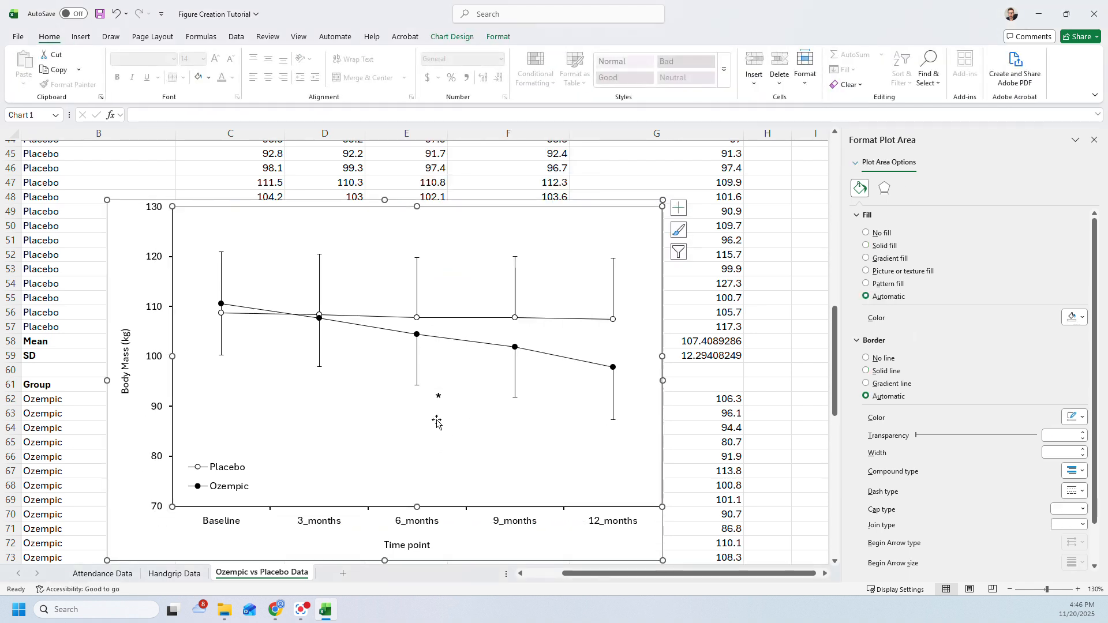
key(ctrl+z)
- Place the asterisk above the 9_months error bar, put a copy above the 12_months error bar, and deselect the chart
click(438, 397)
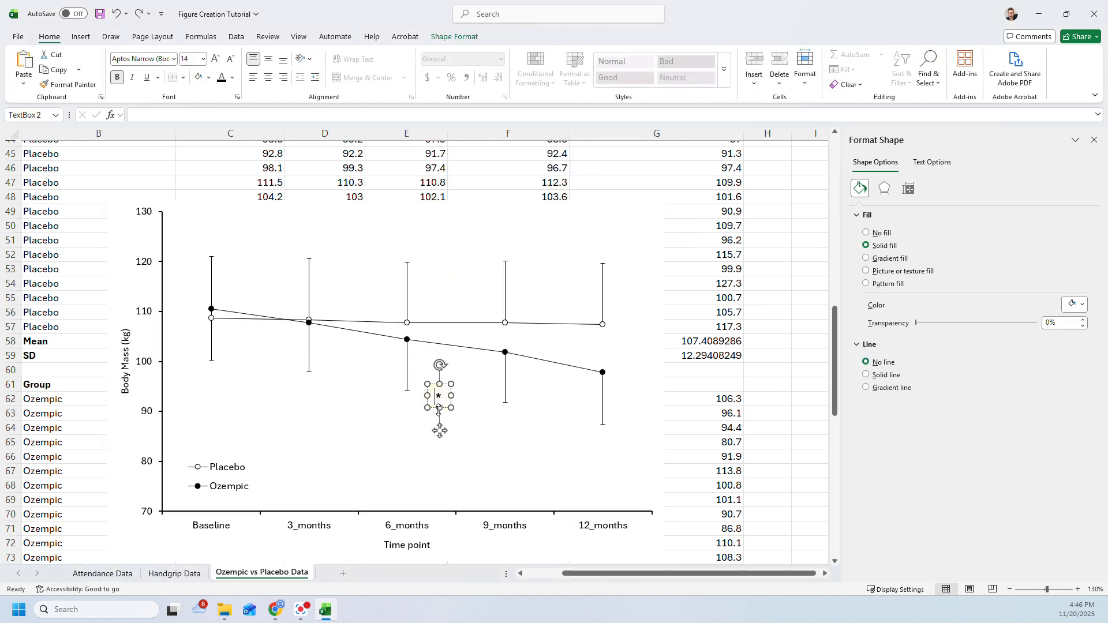
drag(437, 429, 505, 279)
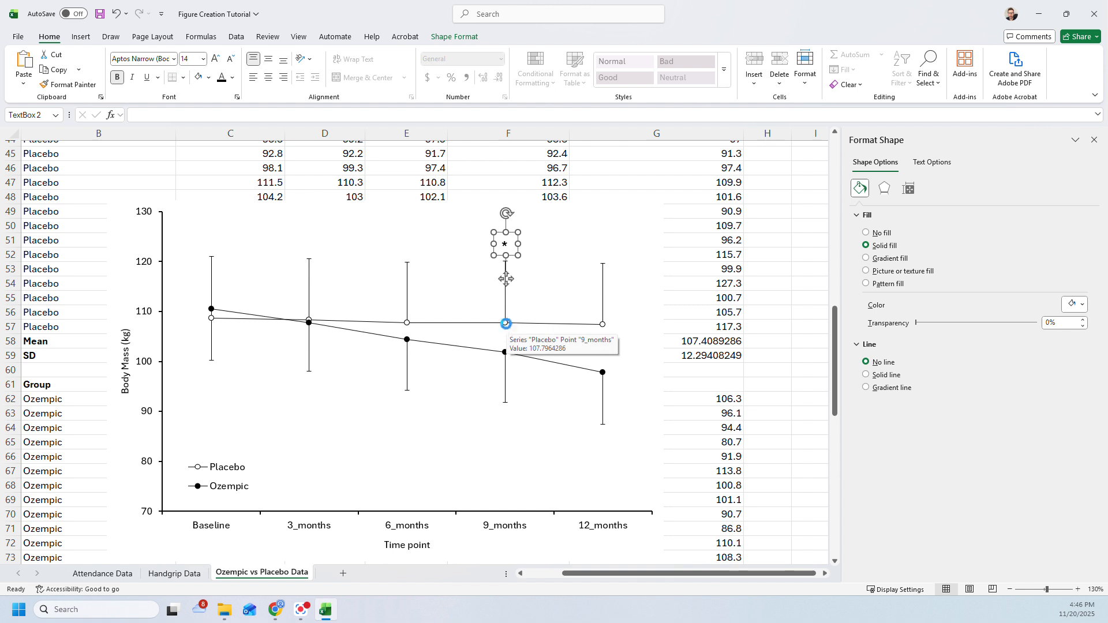
drag(506, 280, 602, 281)
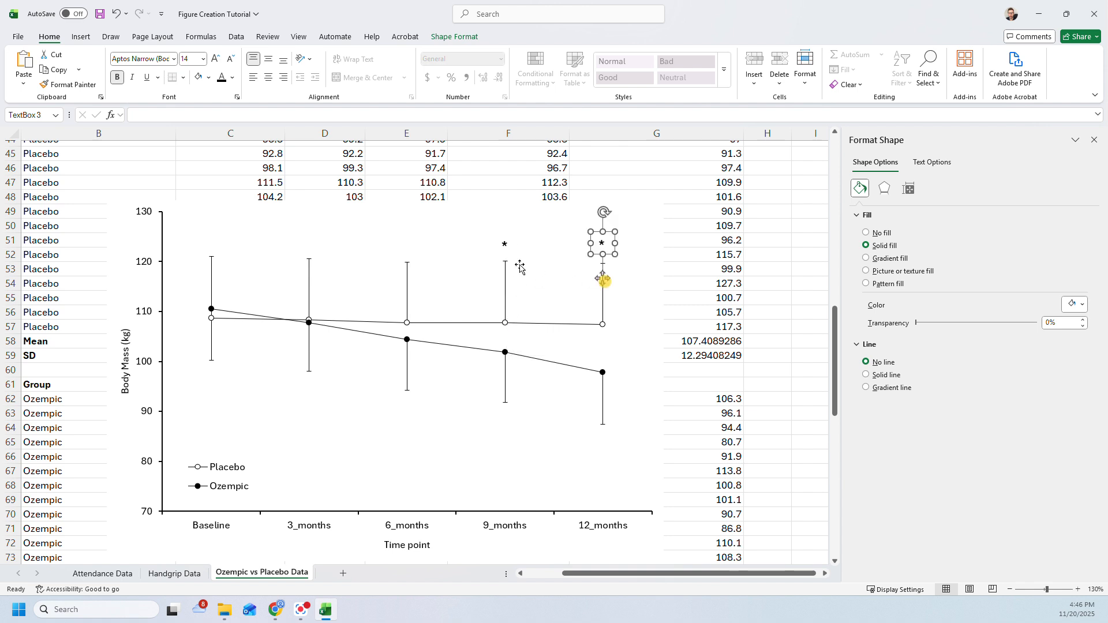
click(673, 296)
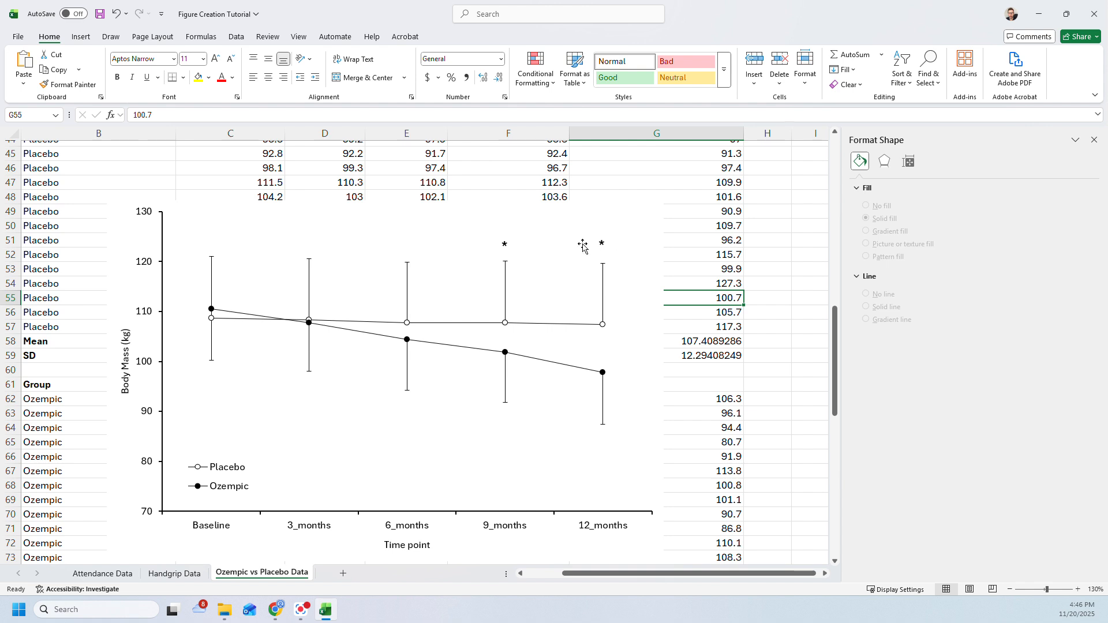